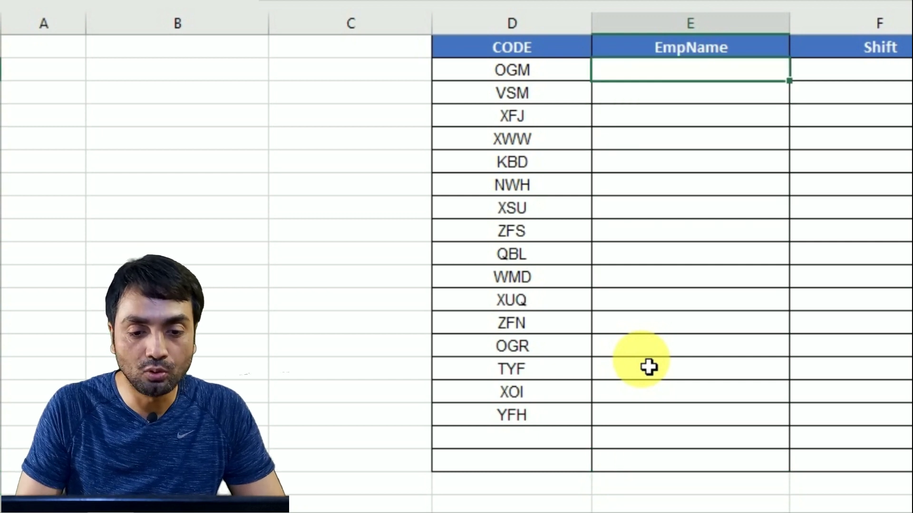
Start a VLOOKUP formula in the first EmpName cell, using the adjacent code as the column-locked lookup value $D13
{"action": "key", "text": "Up"}
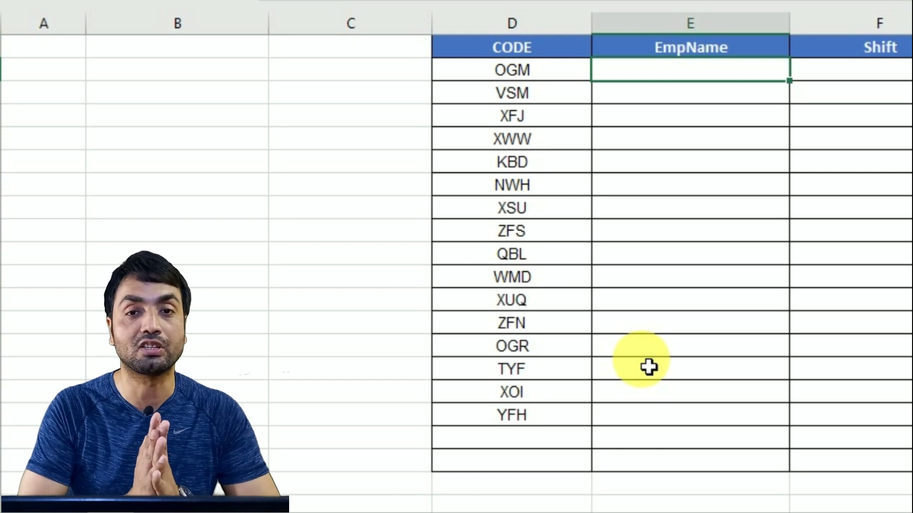
{"action": "type", "text": "=vlo"}
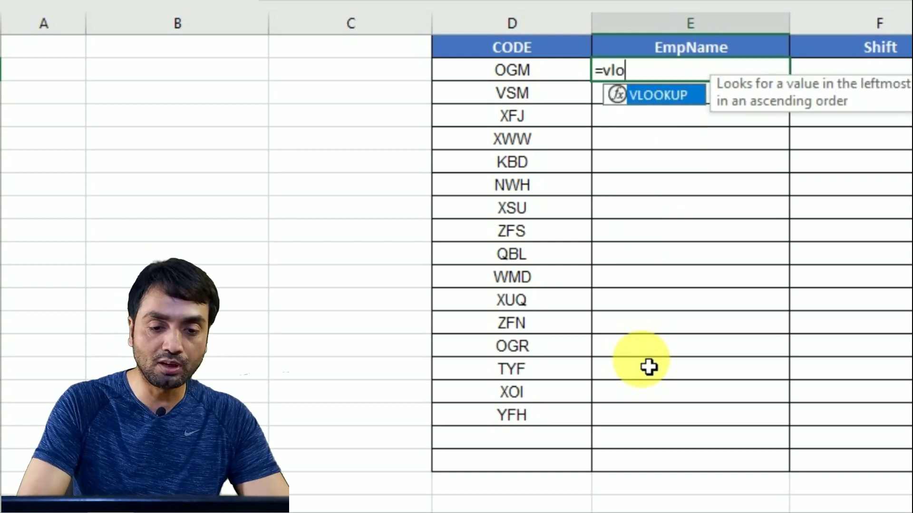
{"action": "key", "text": "Tab"}
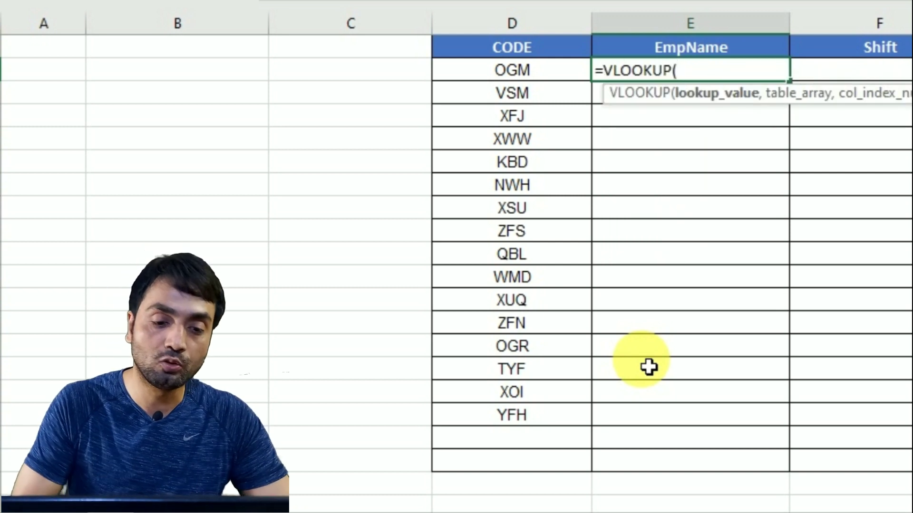
{"action": "left_click", "coordinate": [524, 74]}
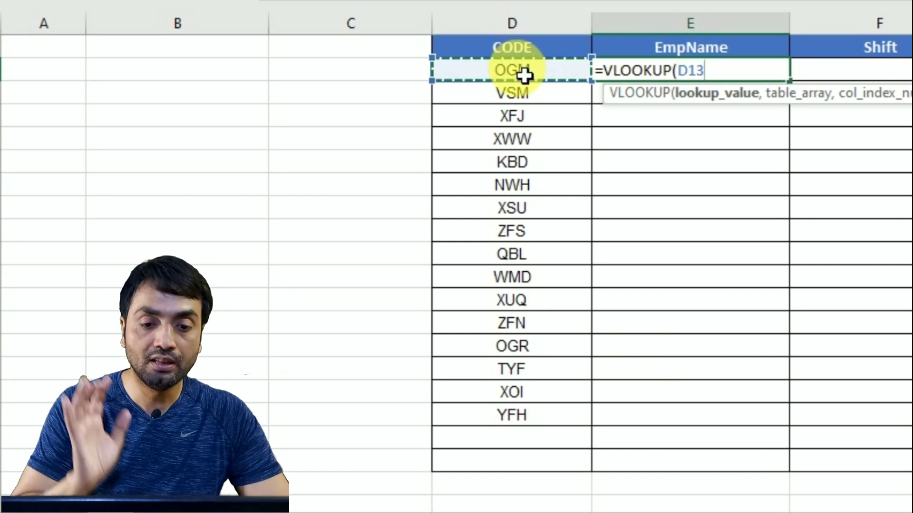
{"action": "key", "text": "F4"}
{"action": "key", "text": "F4"}
{"action": "key", "text": "F4"}
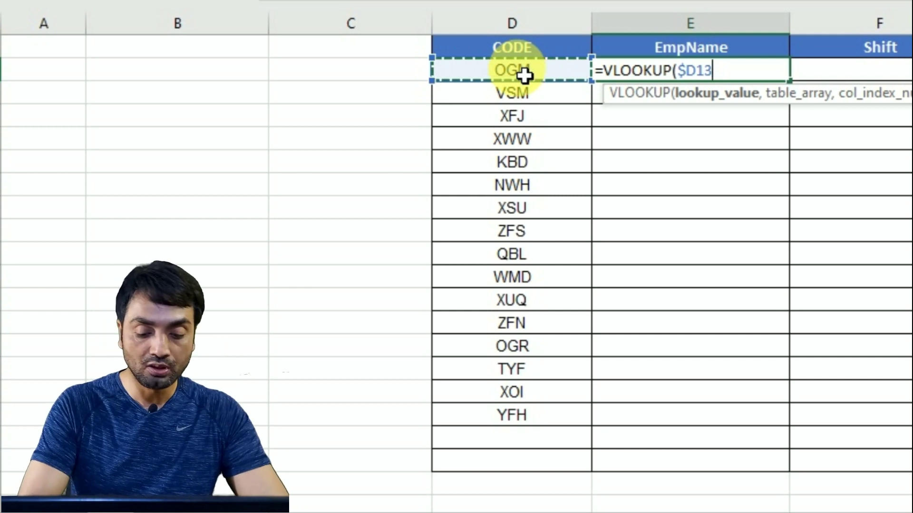
{"action": "type", "text": ","}
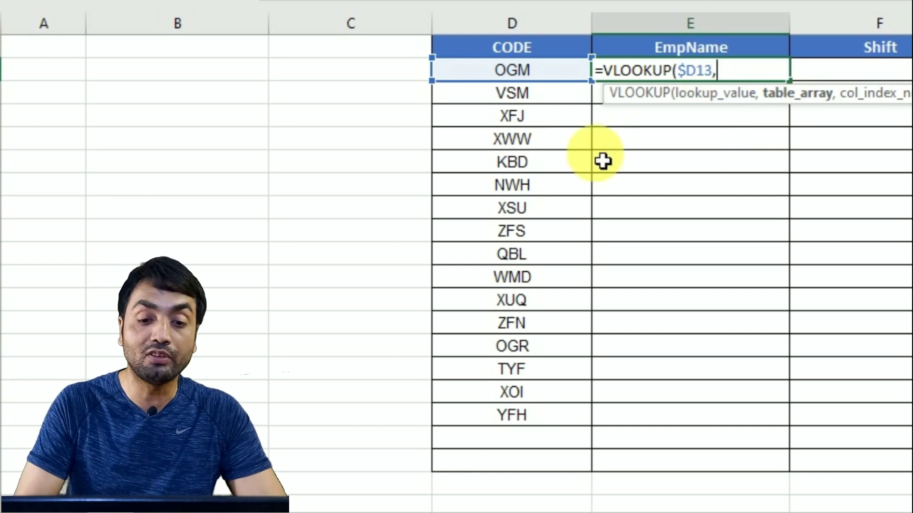
{"action": "key", "text": "Up"}
{"action": "key", "text": "Up"}
{"action": "key", "text": "Up"}
{"action": "key", "text": "Up"}
{"action": "key", "text": "Up"}
{"action": "key", "text": "Up"}
{"action": "key", "text": "Up"}
{"action": "key", "text": "Up"}
{"action": "key", "text": "Up"}
{"action": "key", "text": "Up"}
{"action": "key", "text": "Up"}
{"action": "key", "text": "Up"}
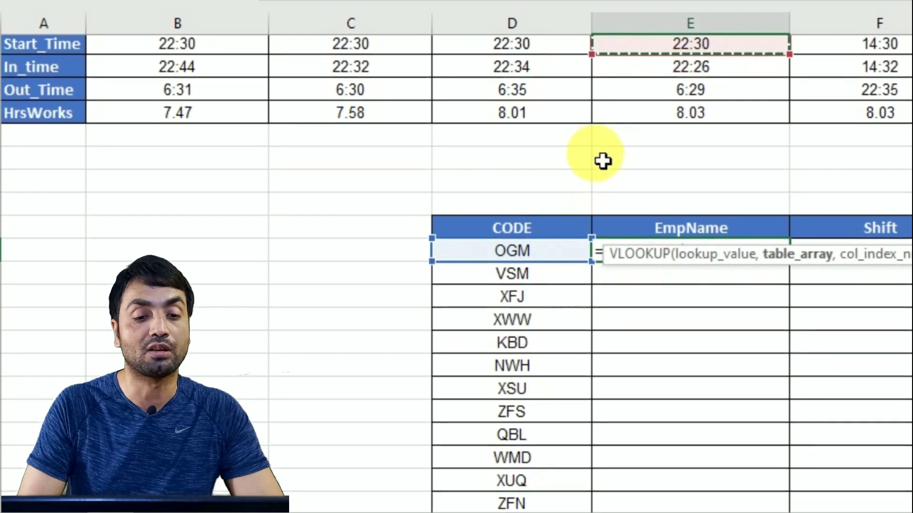
{"action": "key", "text": "Left"}
{"action": "key", "text": "Left"}
{"action": "key", "text": "Left"}
{"action": "key", "text": "Left"}
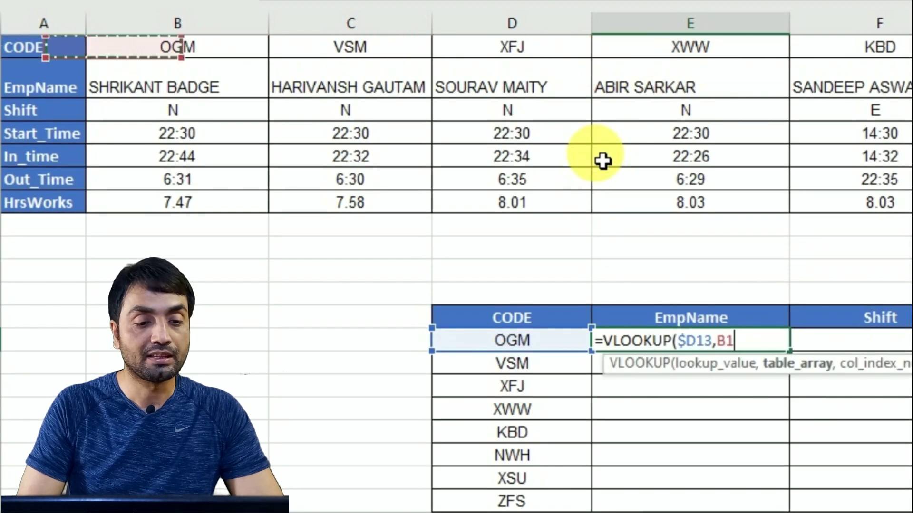
{"action": "key", "text": "Right"}
{"action": "key", "text": "Right"}
{"action": "key", "text": "Right"}
{"action": "key", "text": "Right"}
{"action": "key", "text": "BackSpace"}
{"action": "key", "text": "BackSpace"}
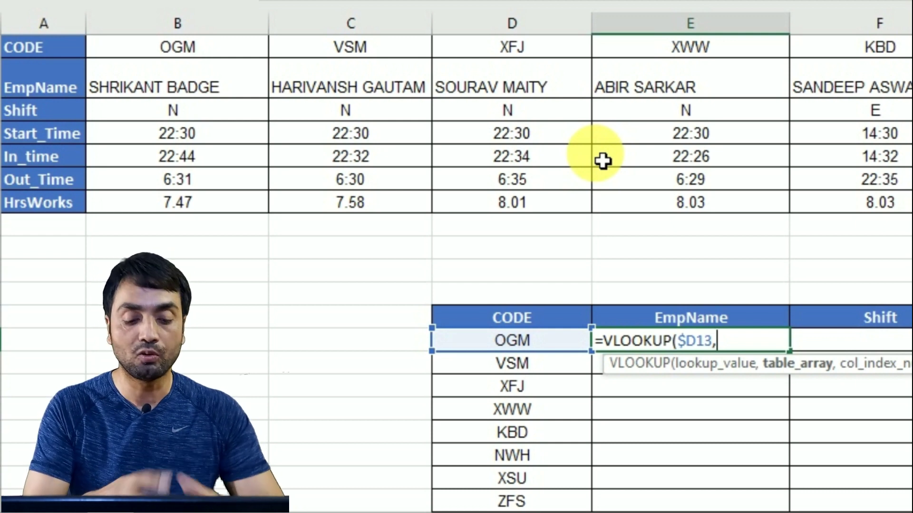
Supply TRANSPOSE($B$1:$VY$7) as the VLOOKUP table array, covering the whole horizontal employee table with absolute references
{"action": "type", "text": "tr"}
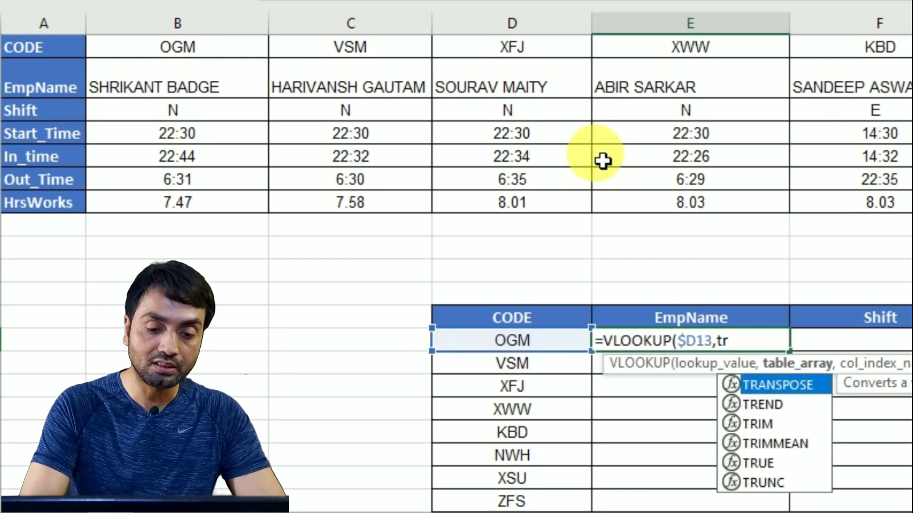
{"action": "key", "text": "Tab"}
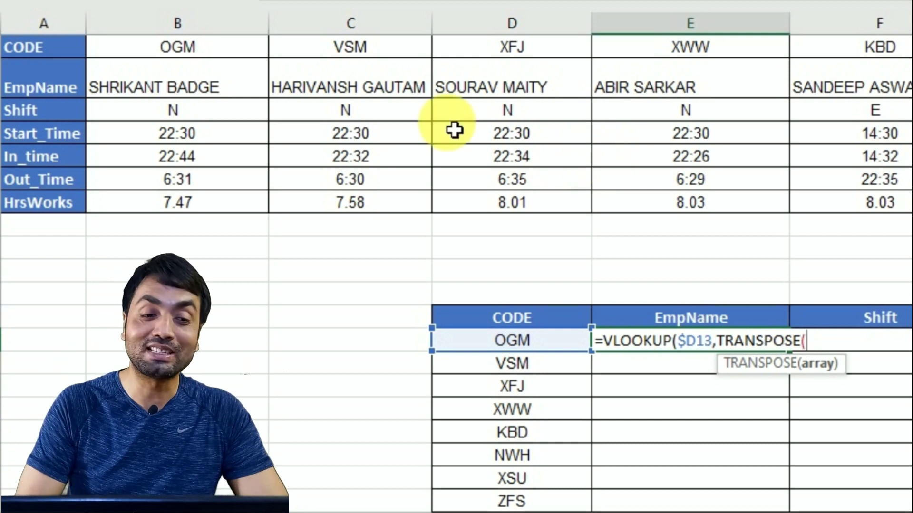
{"action": "left_click", "coordinate": [205, 56]}
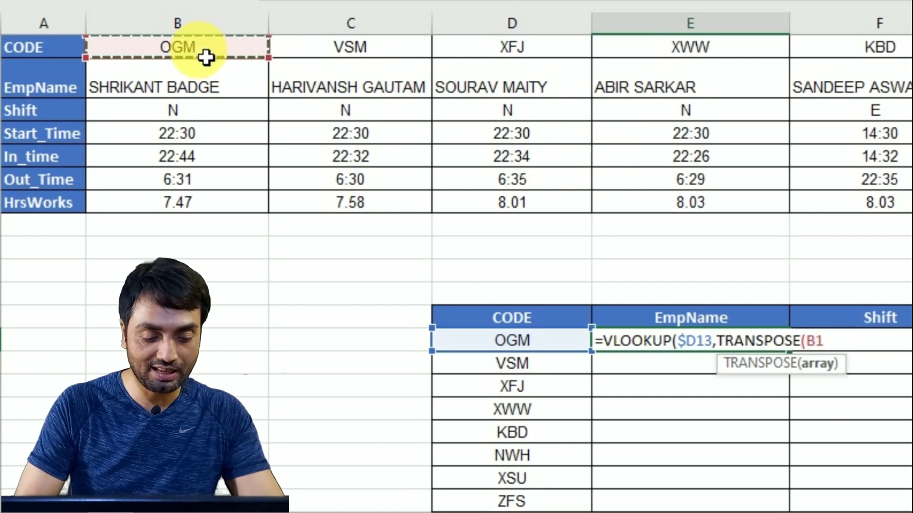
{"action": "key", "text": "ctrl+shift+Down"}
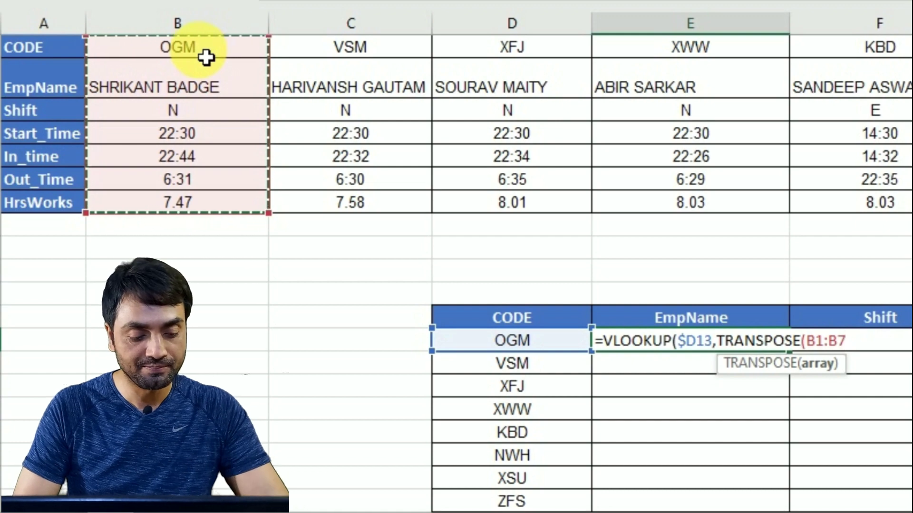
{"action": "key", "text": "ctrl+shift+Right"}
{"action": "key", "text": "F4"}
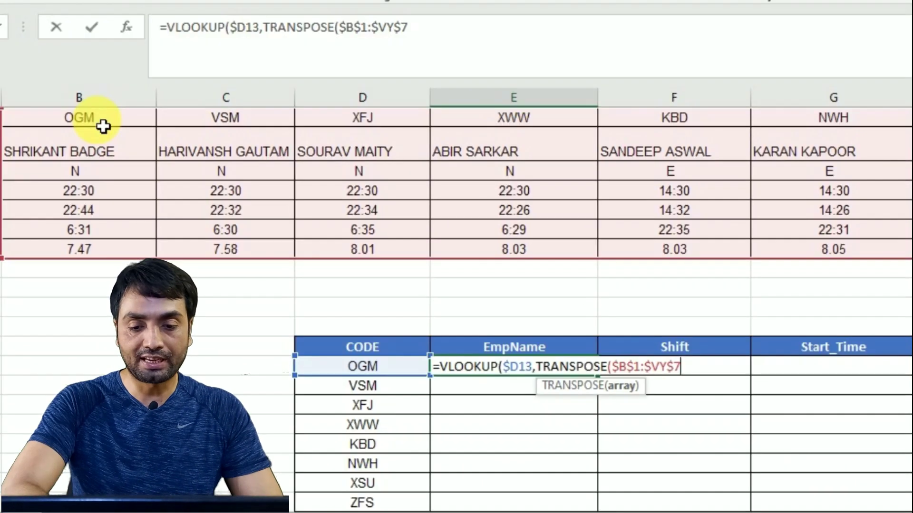
{"action": "type", "text": ")"}
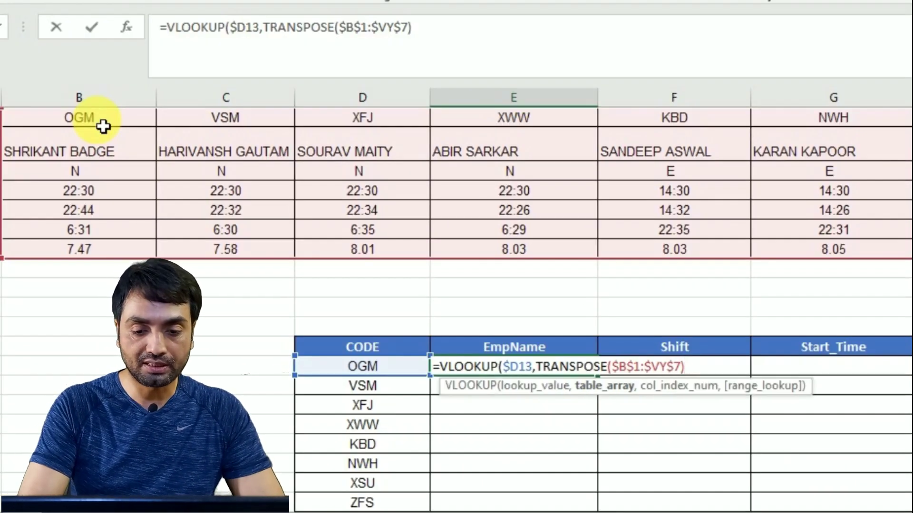
{"action": "type", "text": ","}
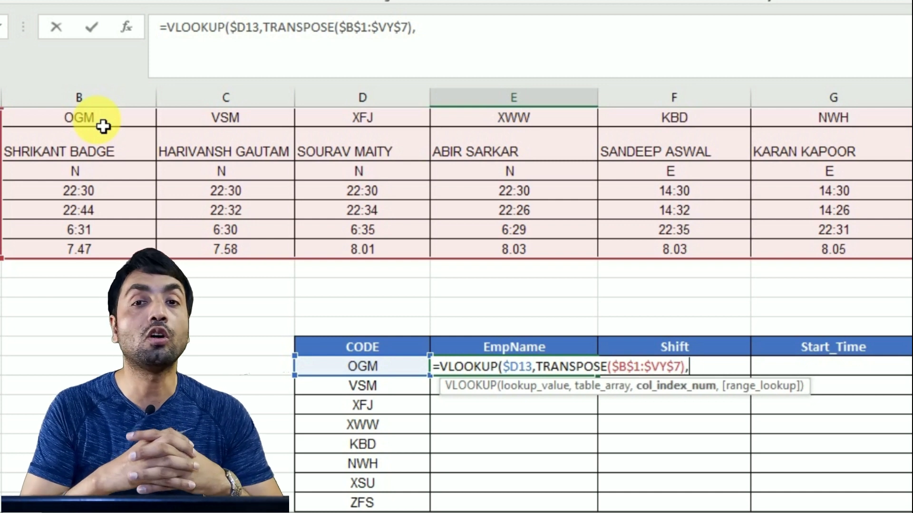
Complete the VLOOKUP with COLUMN(B1) as the column index and 0 for exact match, and enter it as an array formula
{"action": "type", "text": "colum"}
{"action": "key", "text": "Tab"}
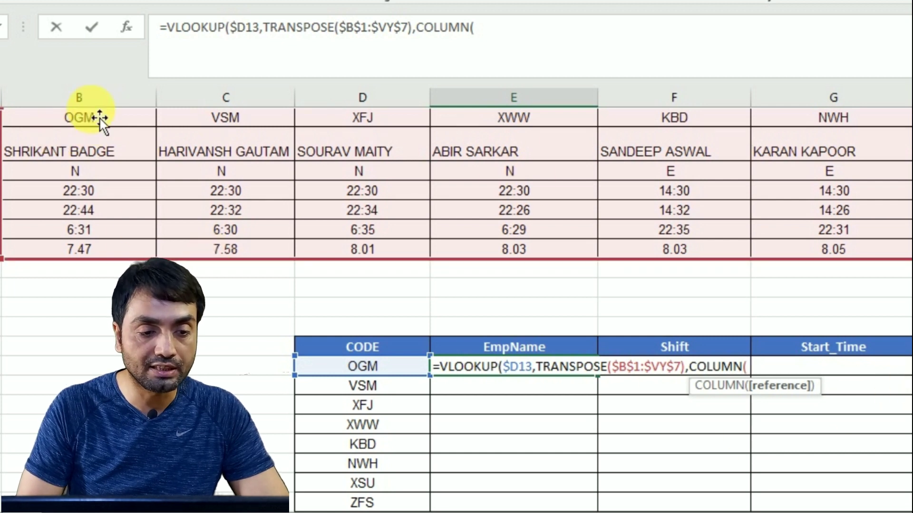
{"action": "left_click", "coordinate": [84, 127]}
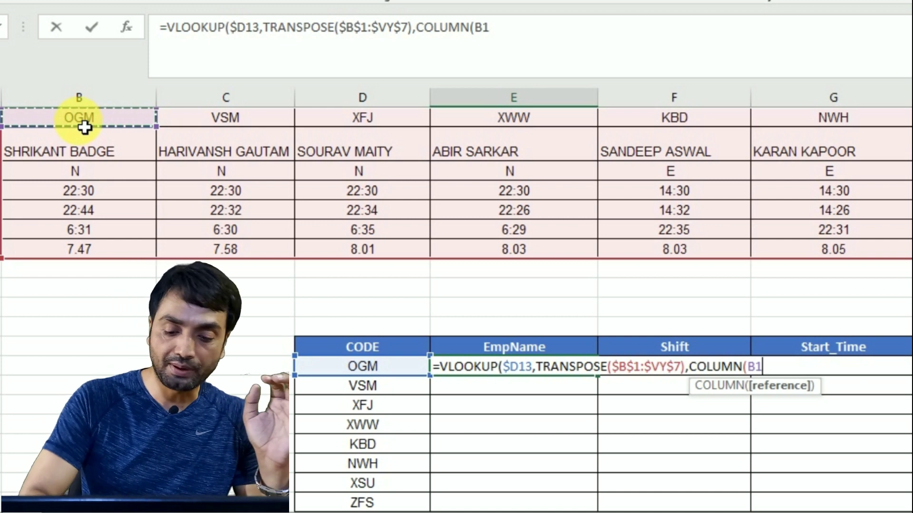
{"action": "type", "text": "),0)"}
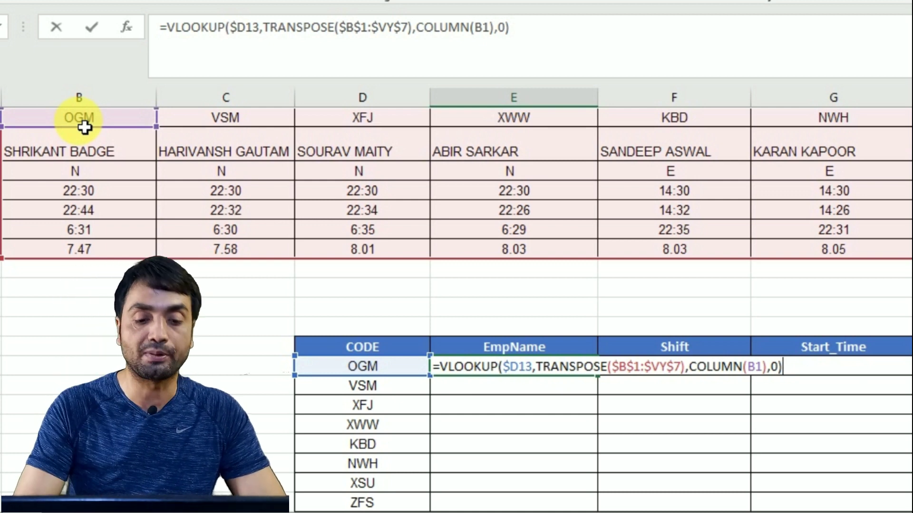
{"action": "key", "text": "ctrl+shift+Return"}
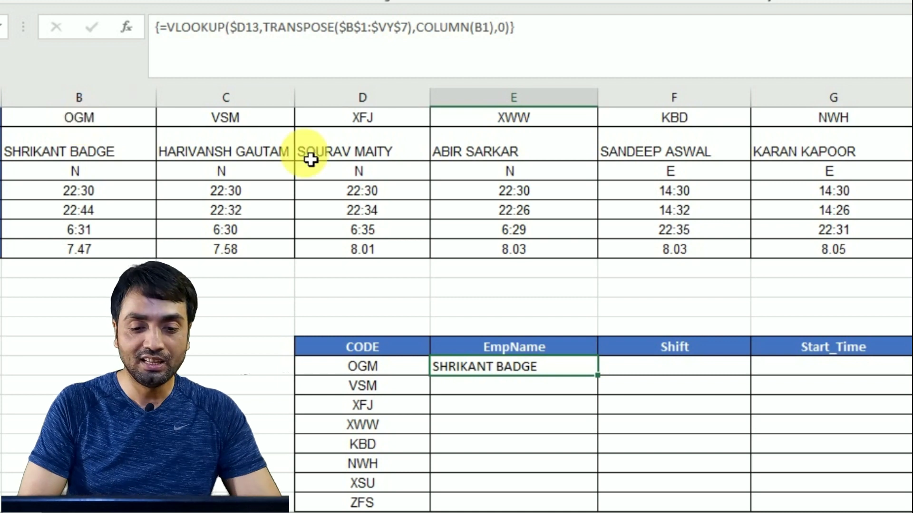
Fill the EmpName array formula down to code YFH and across through the HrsWorks column
{"action": "left_click_drag", "start_coordinate": [606, 382], "coordinate": [588, 484]}
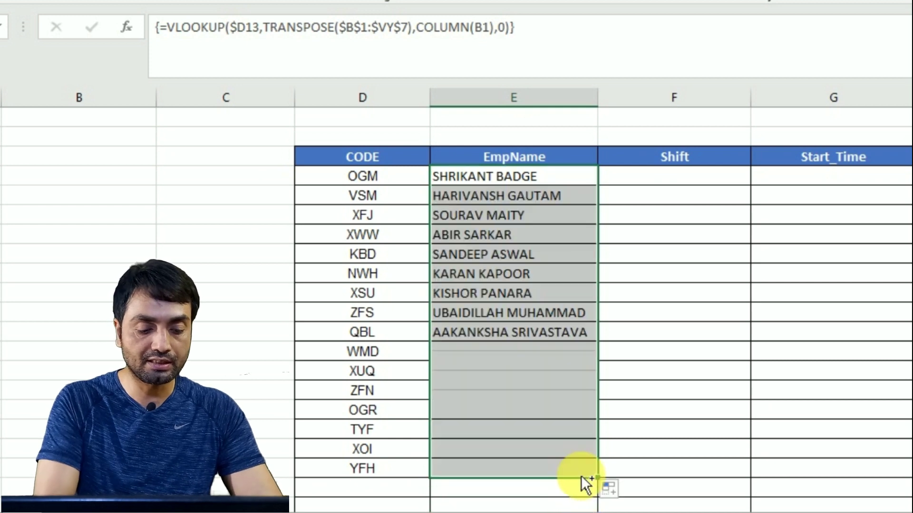
{"action": "key", "text": "shift+Right"}
{"action": "key", "text": "shift+Right"}
{"action": "key", "text": "shift+Right"}
{"action": "key", "text": "shift+Right"}
{"action": "key", "text": "shift+Right"}
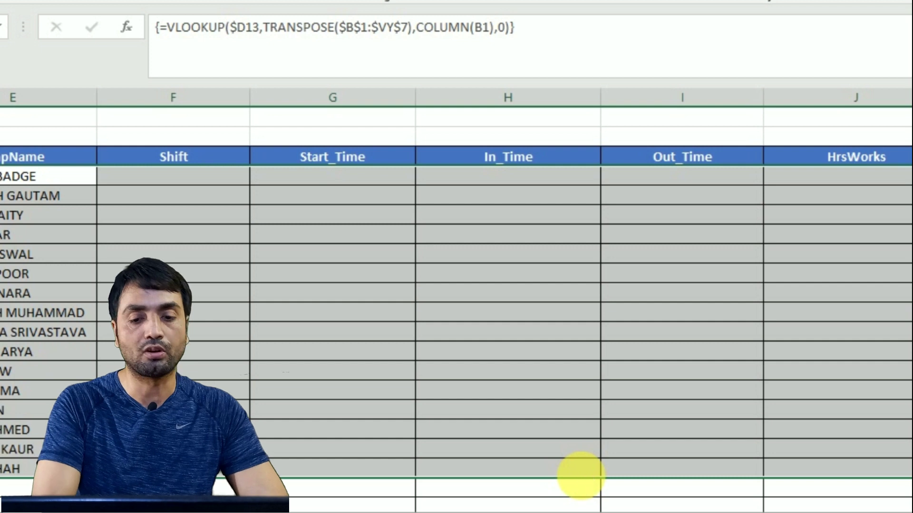
{"action": "key", "text": "ctrl+r"}
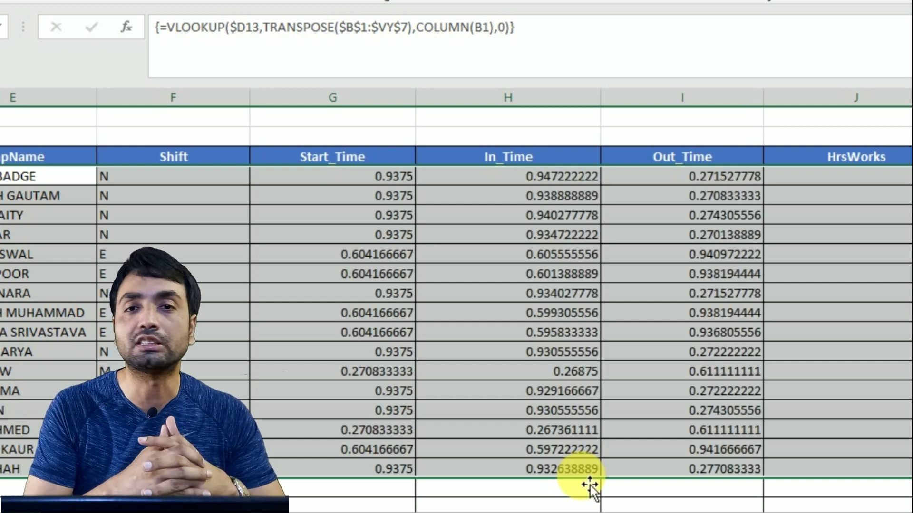
{"action": "double_click", "coordinate": [8, 177]}
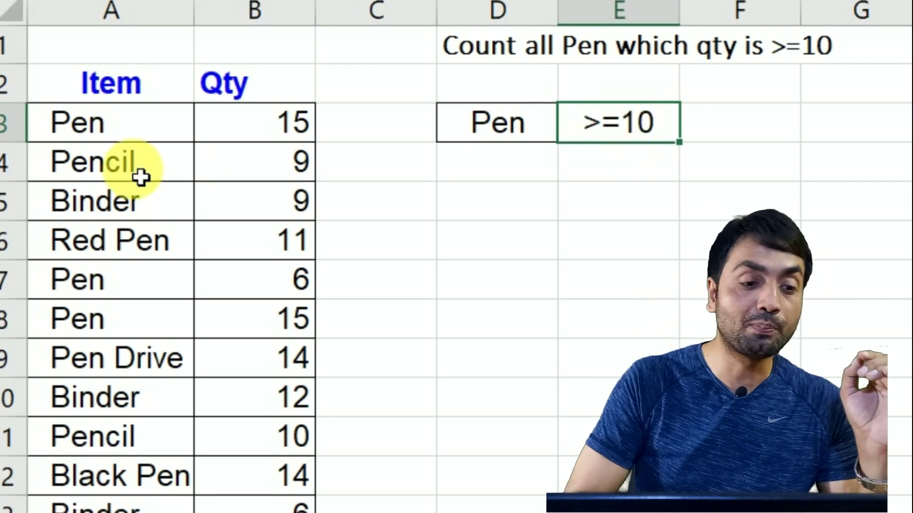
Examine the Item column for entries that count as pens, checking the Pen, Red Pen and Black Pen rows
{"action": "left_click", "coordinate": [113, 135]}
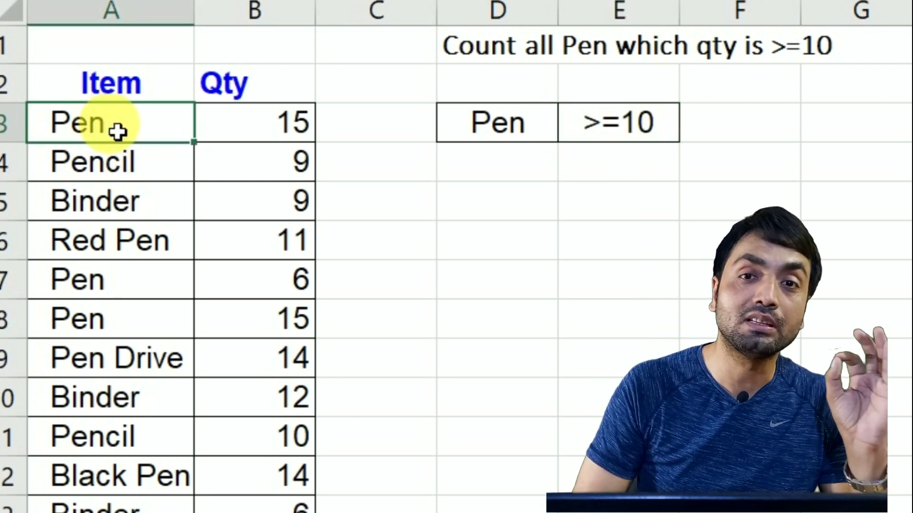
{"action": "key", "text": "Down"}
{"action": "key", "text": "Down"}
{"action": "key", "text": "Down"}
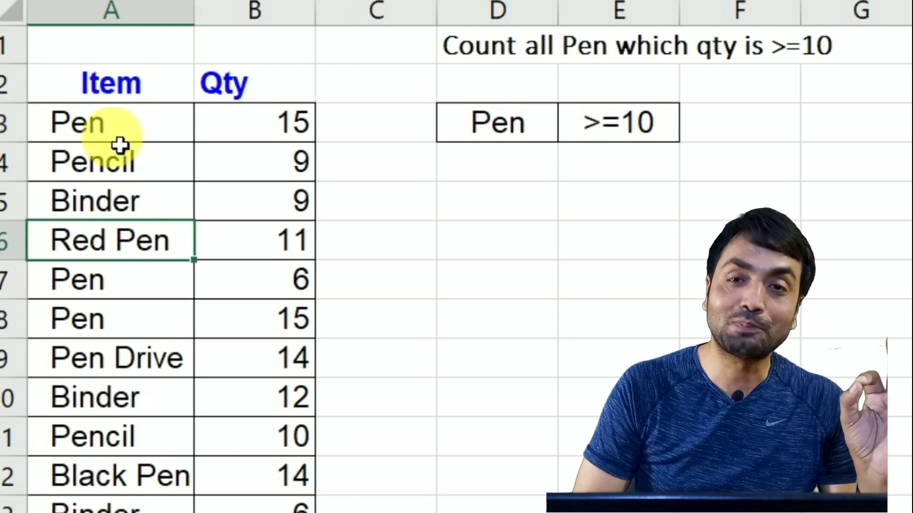
{"action": "left_click", "coordinate": [122, 132]}
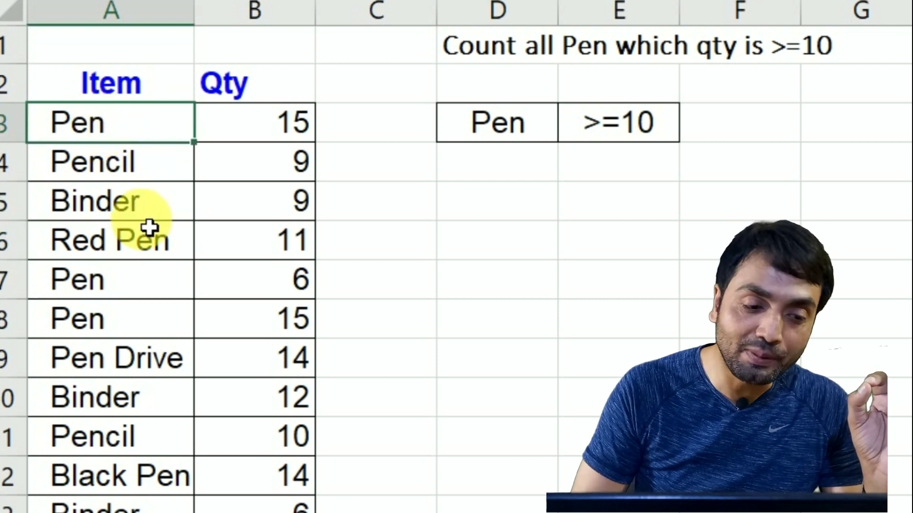
{"action": "left_click", "coordinate": [141, 245]}
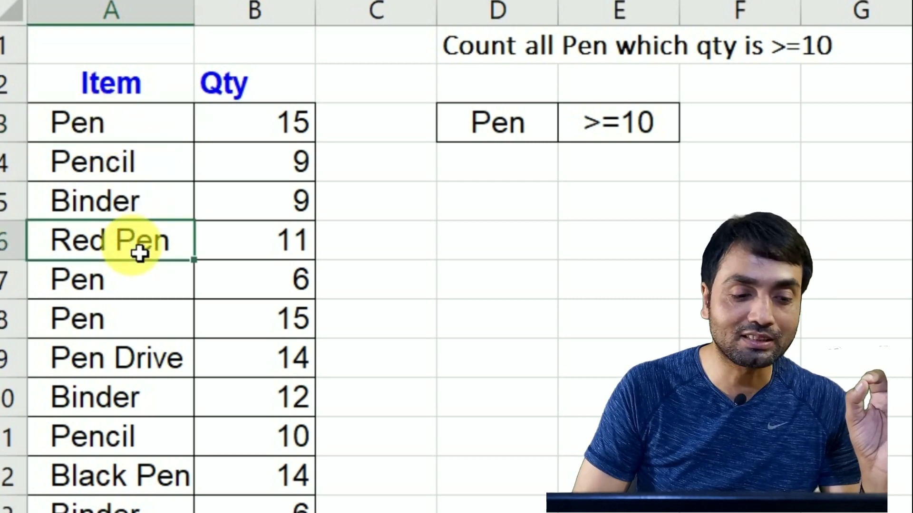
{"action": "left_click", "coordinate": [142, 485]}
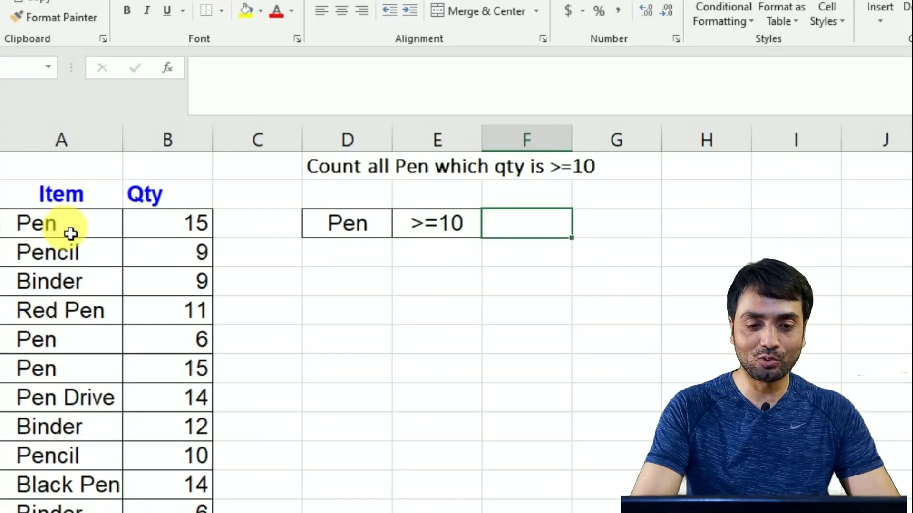
Start a COUNTIFS formula in F3 with the Item column $A$3:$A$15 as the first criteria range, using absolute references
{"action": "type", "text": "="}
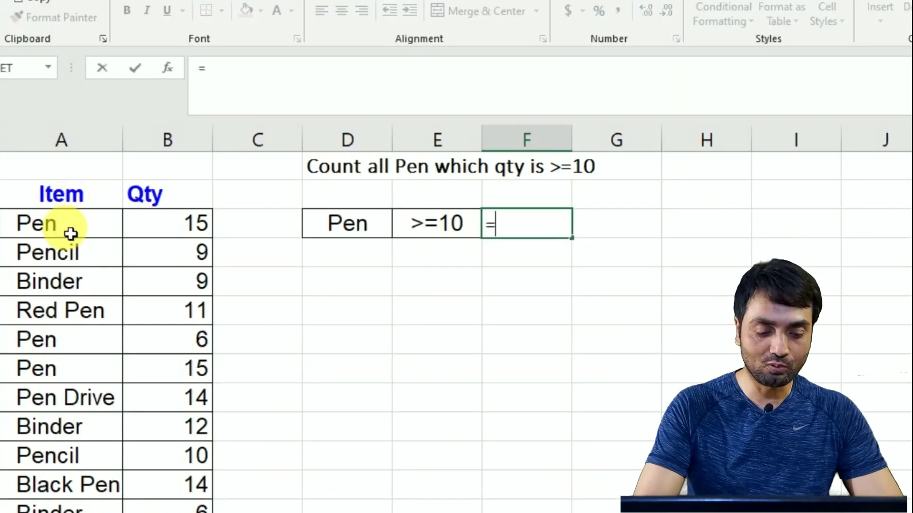
{"action": "type", "text": "countifs"}
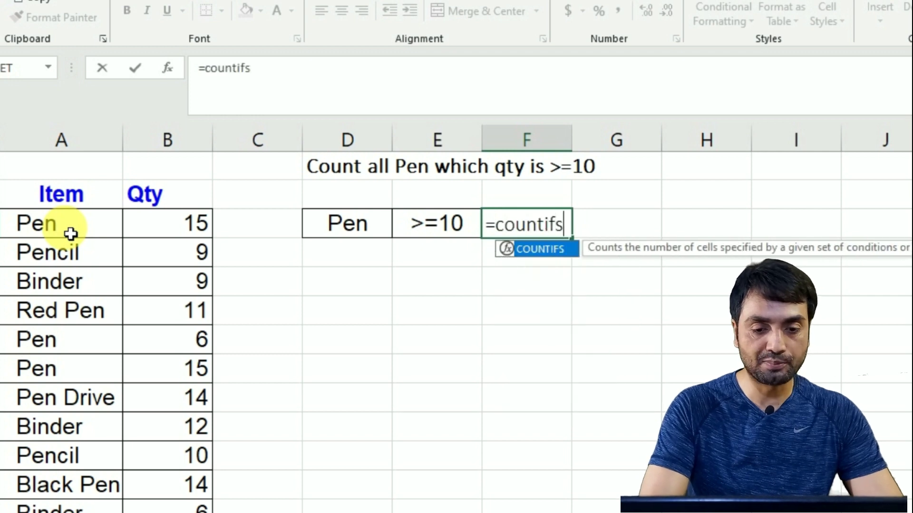
{"action": "key", "text": "Tab"}
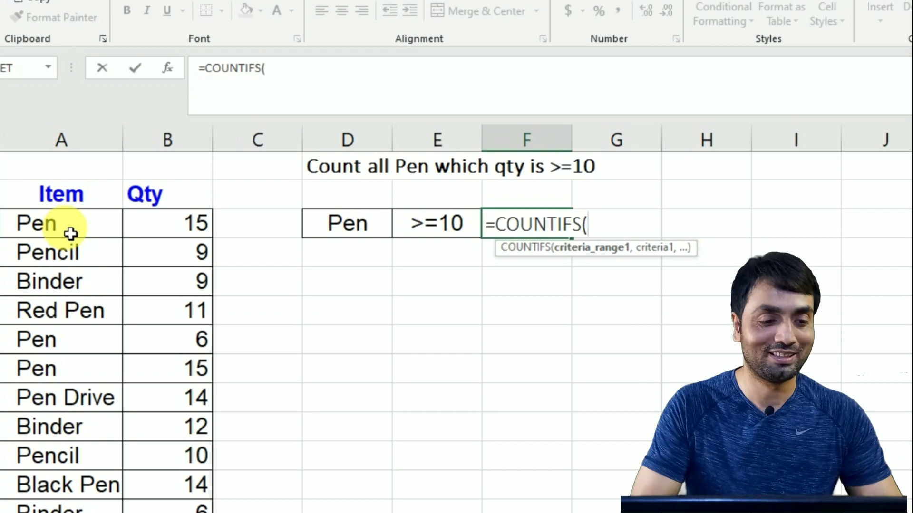
{"action": "left_click_drag", "start_coordinate": [56, 227], "coordinate": [57, 228]}
{"action": "key", "text": "F4"}
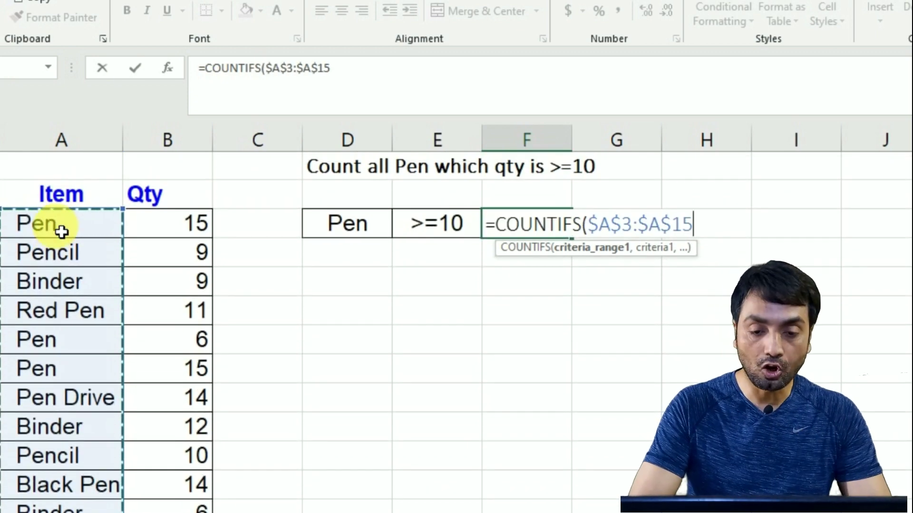
{"action": "type", "text": ","}
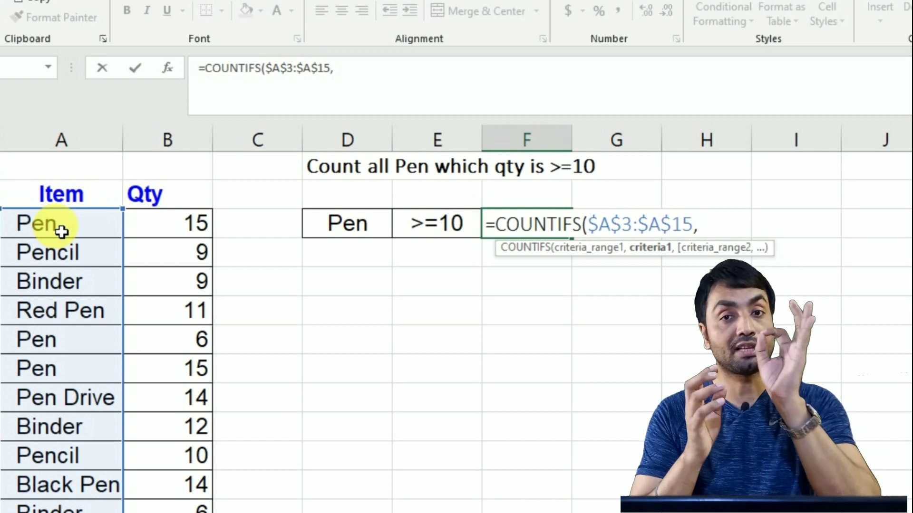
Supply the array {"Pen","* Pen"} as the first COUNTIFS criterion, matching plain pens and any item ending in a separate word Pen
{"action": "type", "text": "{\"Pen"}
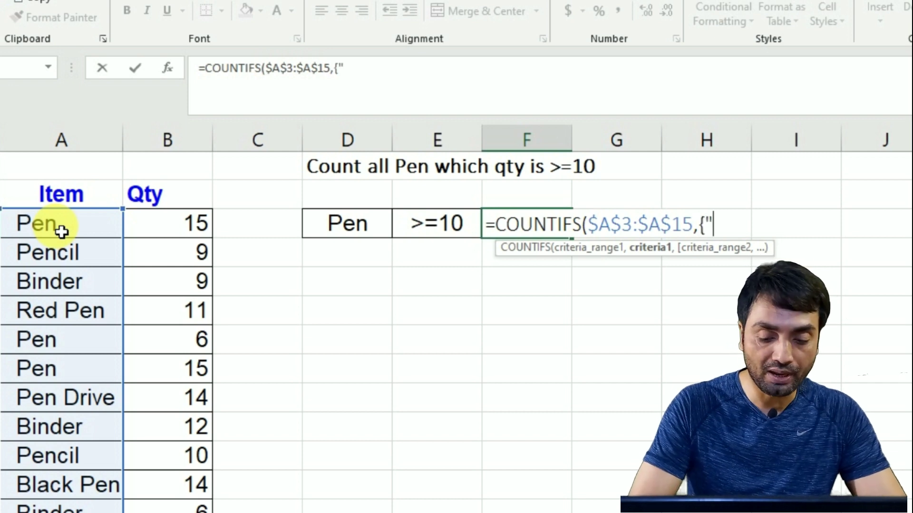
{"action": "type", "text": "\""}
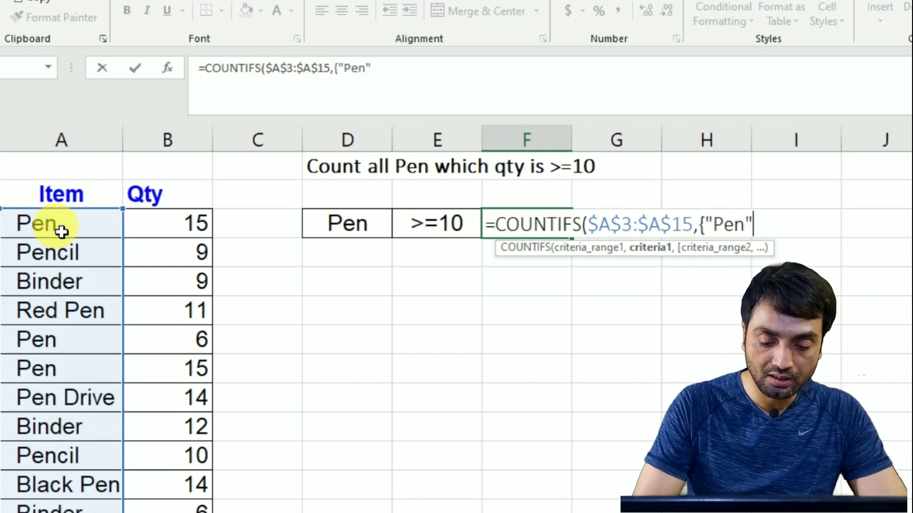
{"action": "type", "text": ",\"*"}
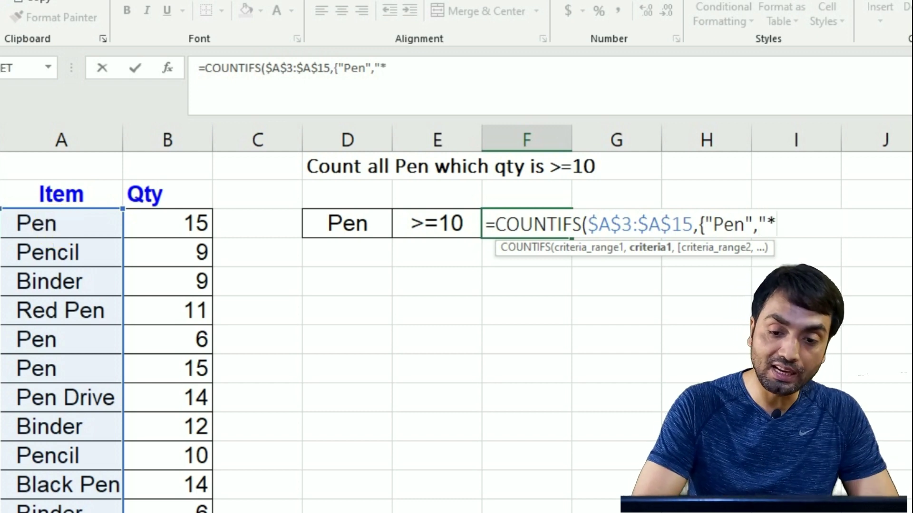
{"action": "type", "text": " Pen"}
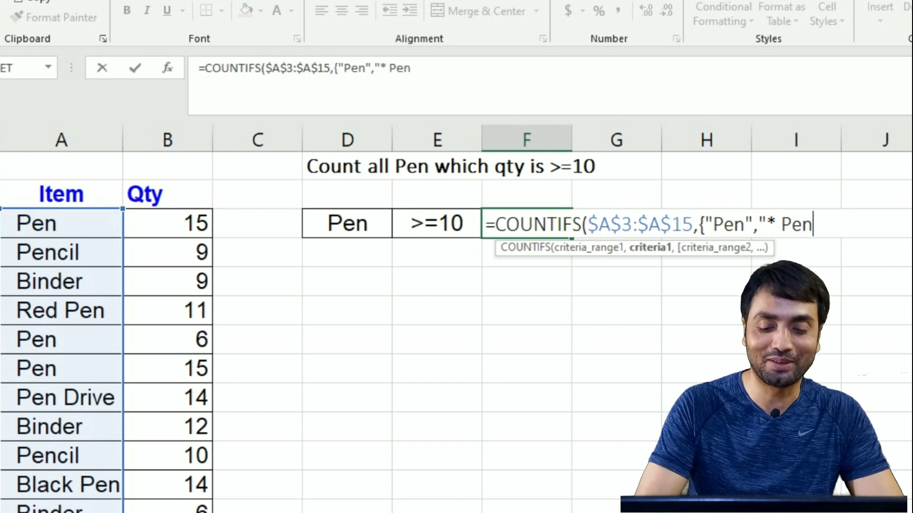
{"action": "type", "text": "\""}
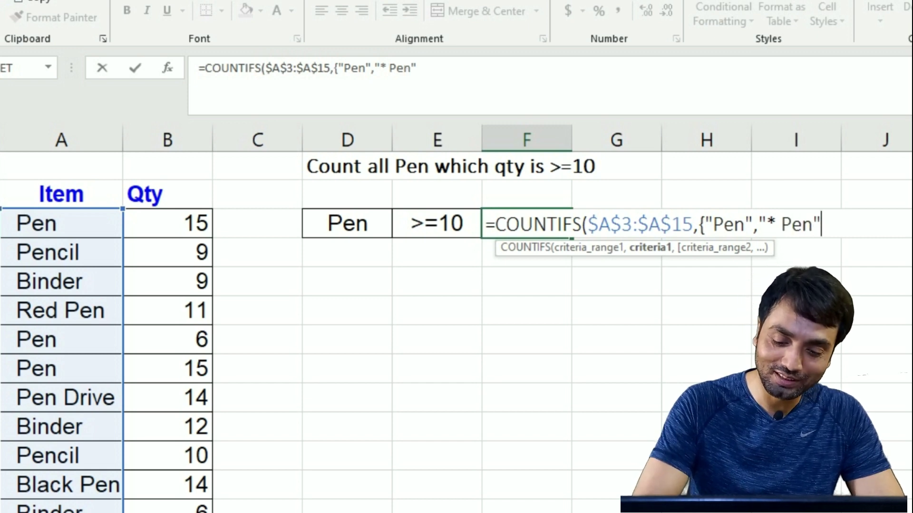
{"action": "type", "text": "},"}
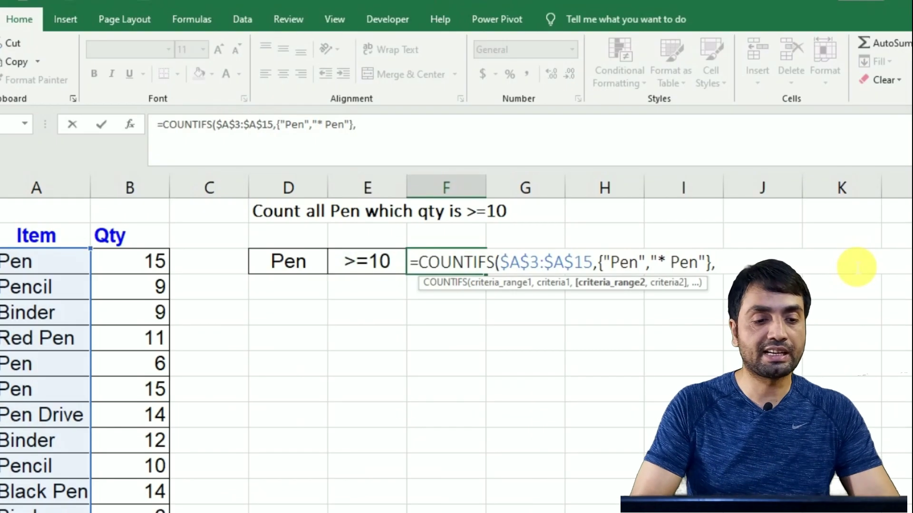
Add the Qty range $B$3:$B$15 as the second COUNTIFS criteria range and E3 as its criterion
{"action": "left_click", "coordinate": [152, 265]}
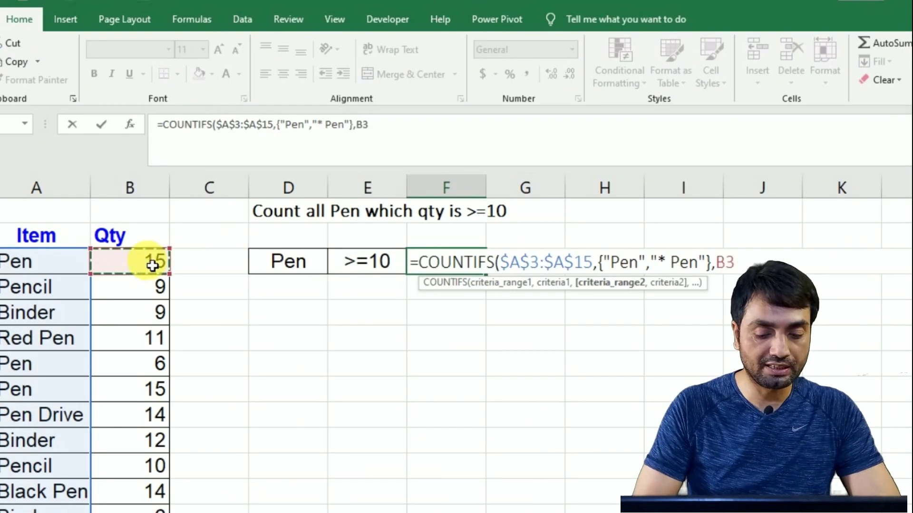
{"action": "key", "text": "ctrl+shift+Down"}
{"action": "key", "text": "F4"}
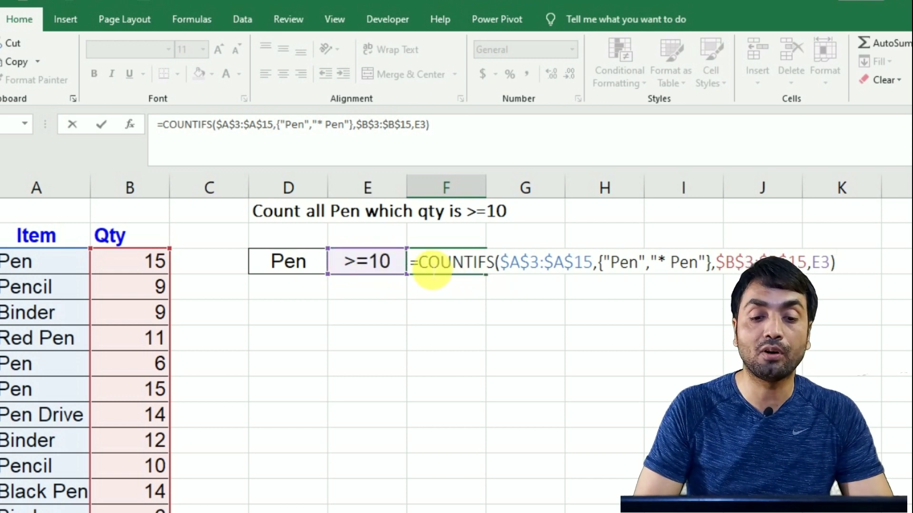
Wrap the COUNTIFS expression in SUM and enter the completed formula in F3
{"action": "type", "text": "sum"}
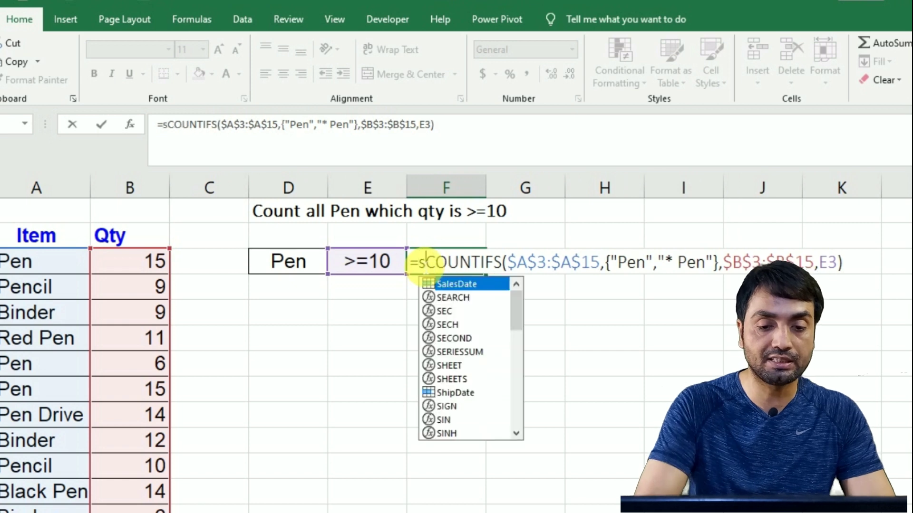
{"action": "key", "text": "Tab"}
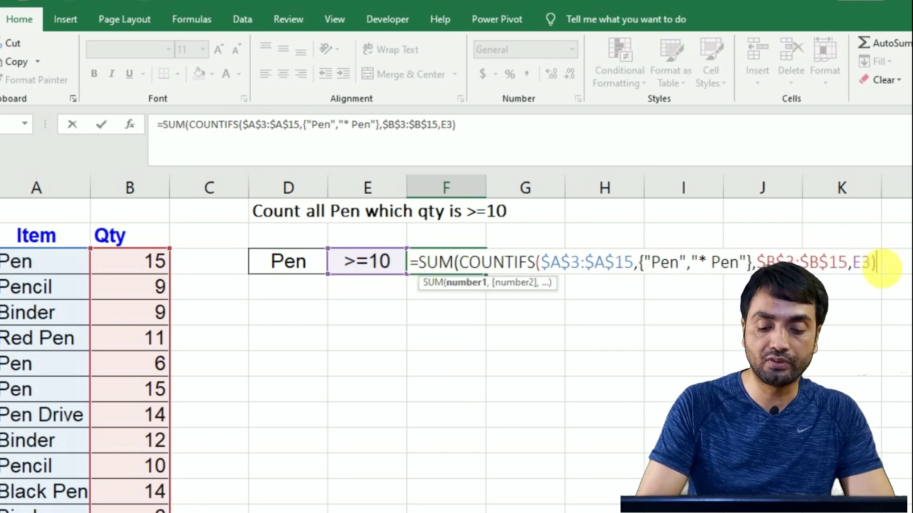
{"action": "type", "text": ")"}
{"action": "key", "text": "Return"}
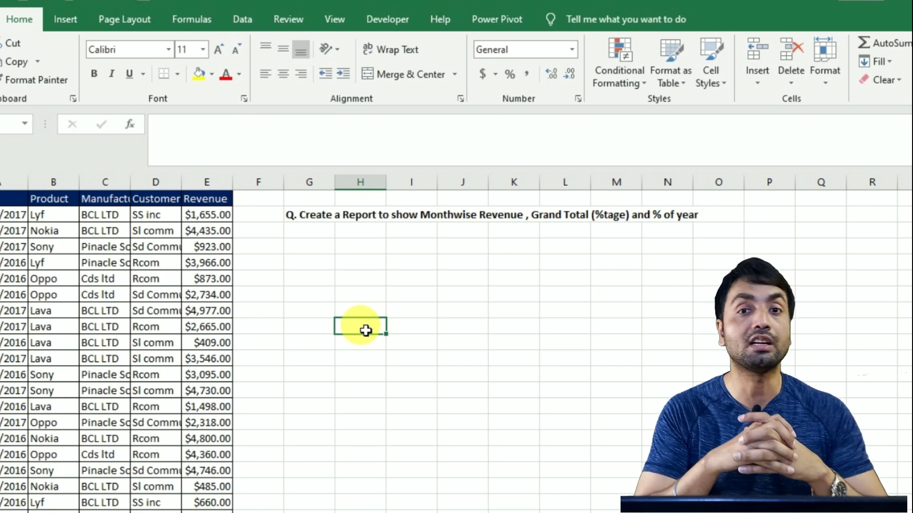
Create a PivotTable from 'Q3'!$A$1:$E$724 on the existing worksheet, placed at H5 below the report question
{"action": "left_click", "coordinate": [102, 312]}
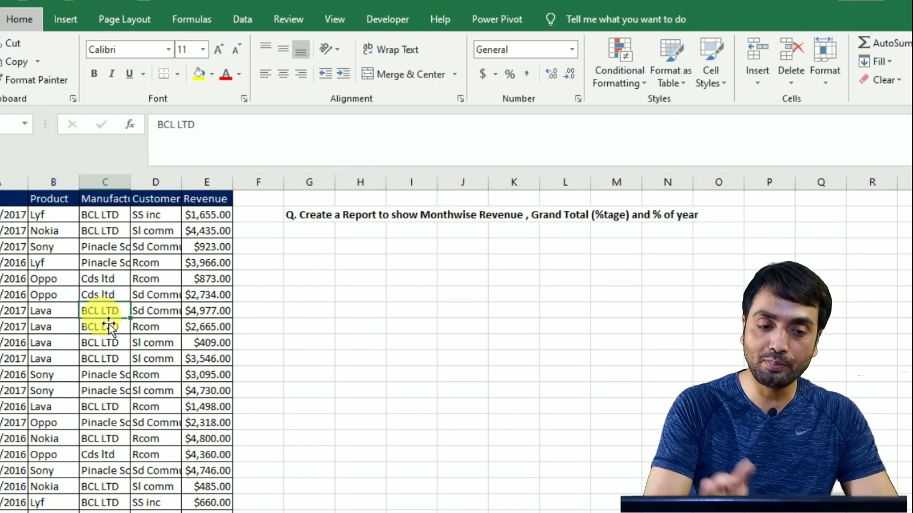
{"action": "key", "text": "alt+n"}
{"action": "key", "text": "v"}
{"action": "left_click", "coordinate": [377, 247]}
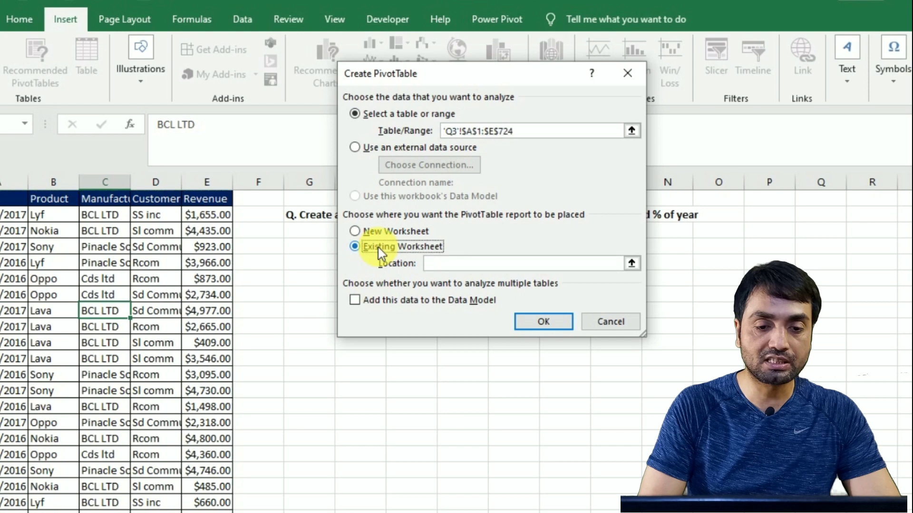
{"action": "left_click_drag", "start_coordinate": [426, 72], "coordinate": [0, 108]}
{"action": "left_click", "coordinate": [72, 354]}
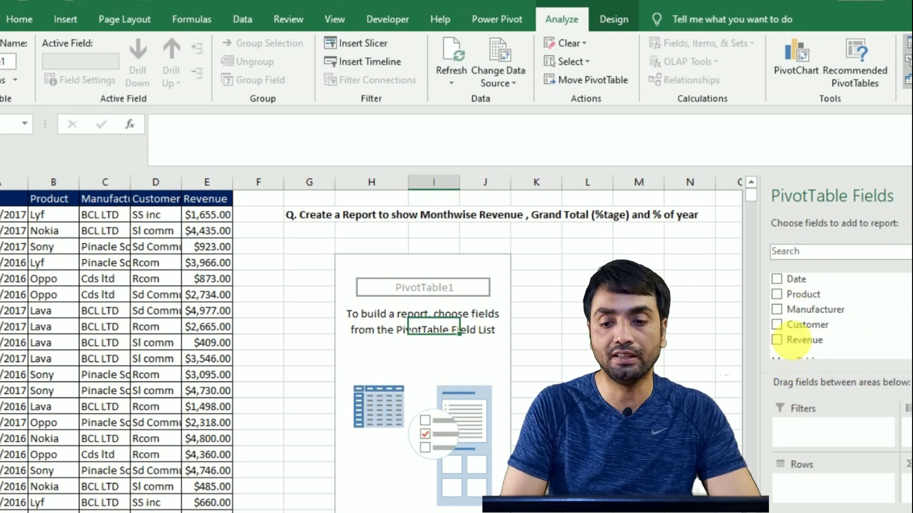
Add the Date field to the PivotTable rows and group the dates by Months
{"action": "left_click", "coordinate": [776, 279]}
{"action": "left_click", "coordinate": [381, 316]}
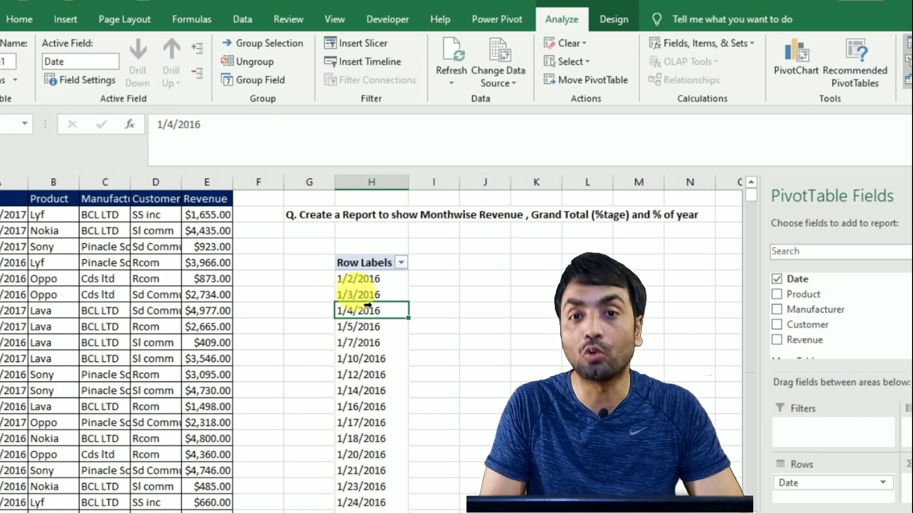
{"action": "right_click", "coordinate": [367, 343]}
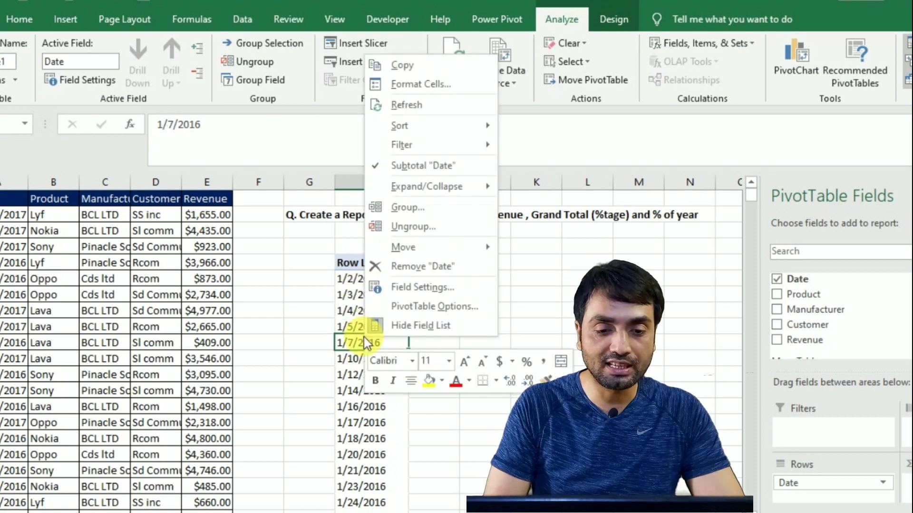
{"action": "left_click", "coordinate": [402, 213]}
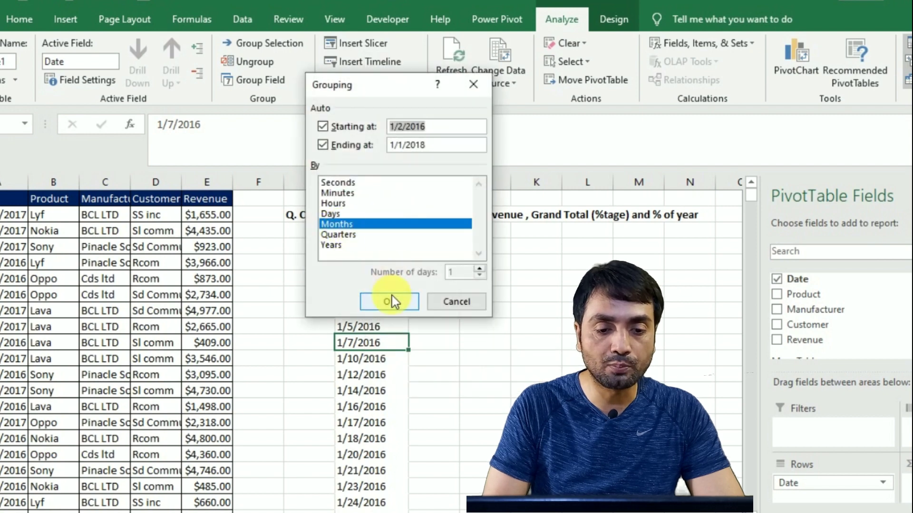
{"action": "left_click", "coordinate": [391, 304]}
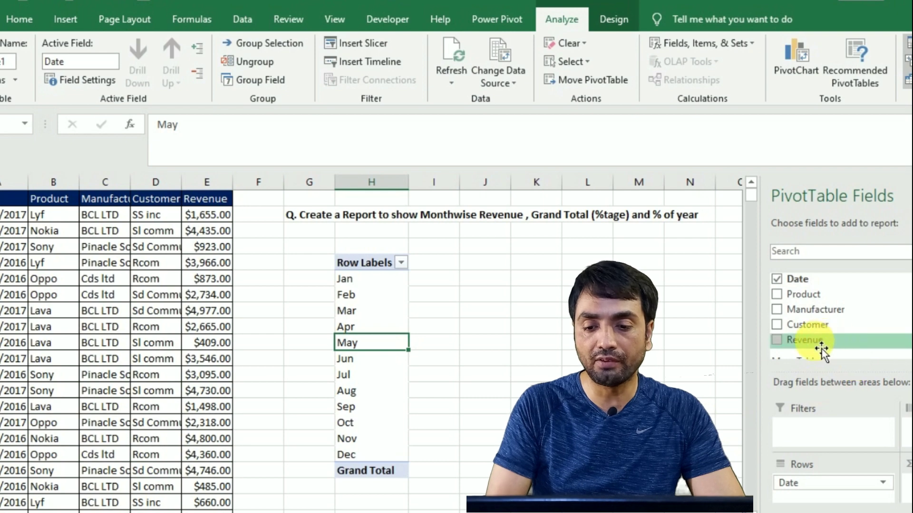
Add Revenue to the PivotTable values and regroup the dates by both Months and Years
{"action": "left_click_drag", "start_coordinate": [804, 340], "coordinate": [817, 441]}
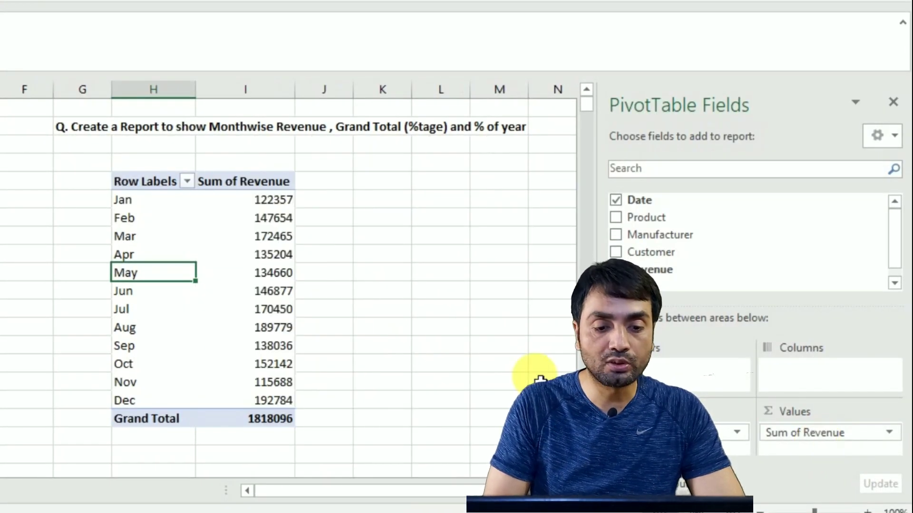
{"action": "right_click", "coordinate": [132, 252]}
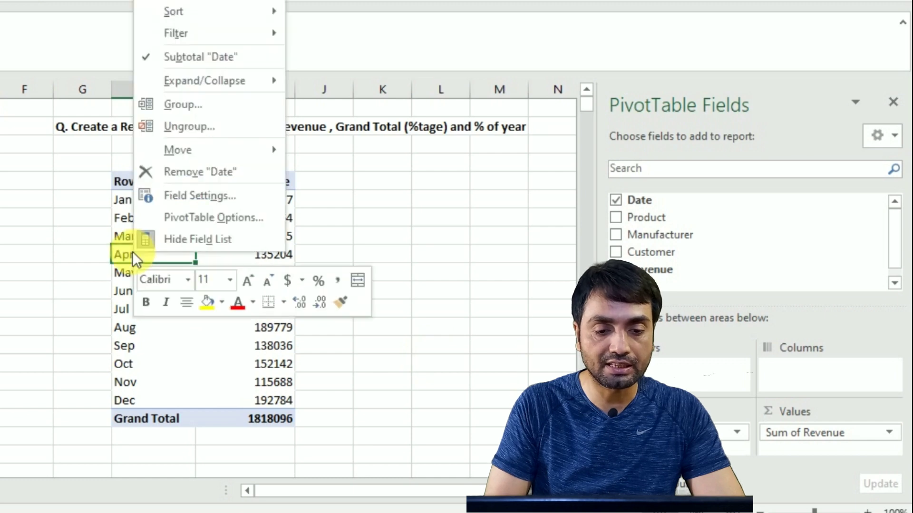
{"action": "left_click", "coordinate": [170, 110]}
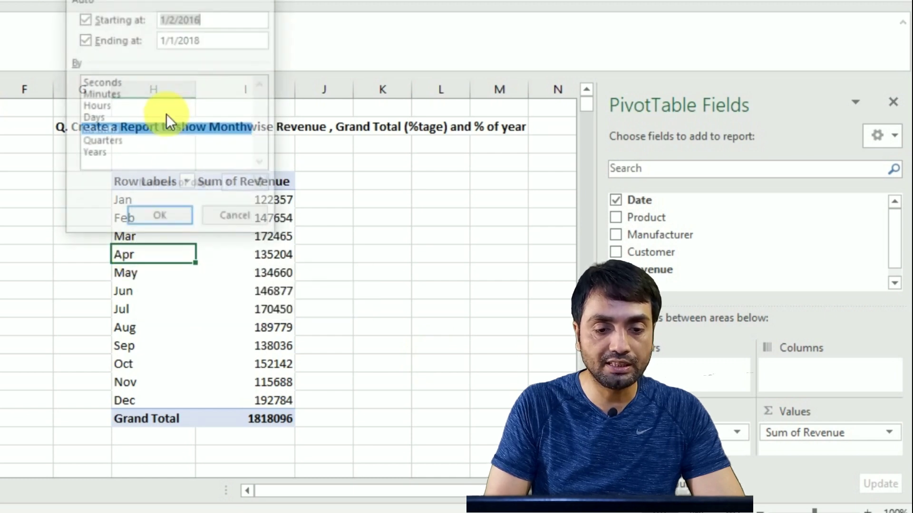
{"action": "left_click", "coordinate": [96, 154]}
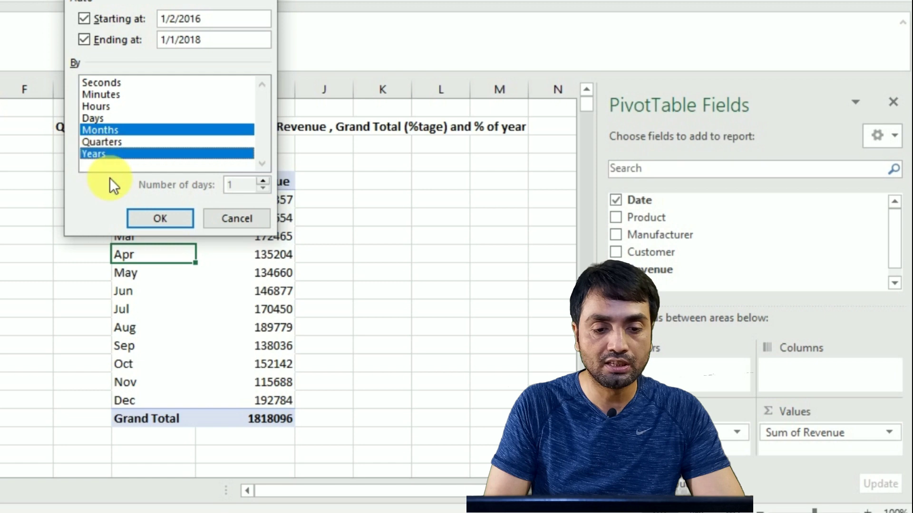
{"action": "left_click", "coordinate": [163, 217]}
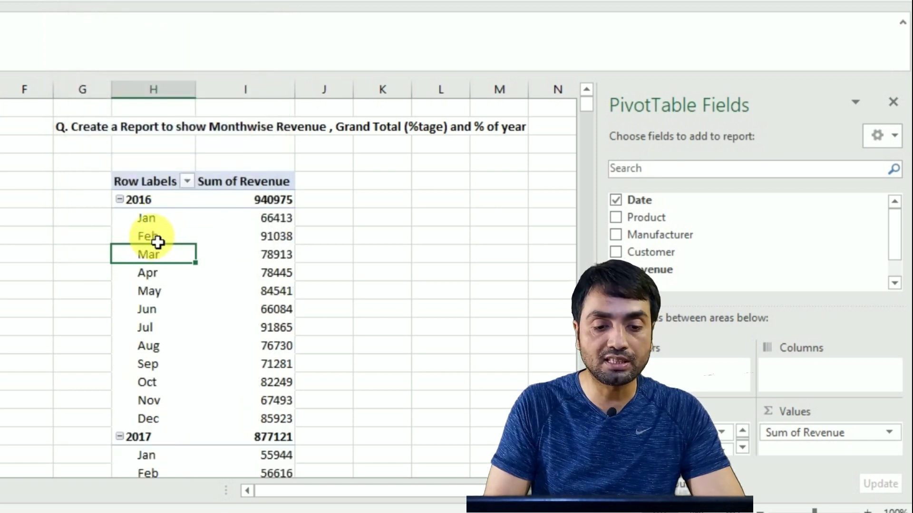
Enable the classic PivotTable layout in the PivotTable's display options
{"action": "right_click", "coordinate": [153, 259]}
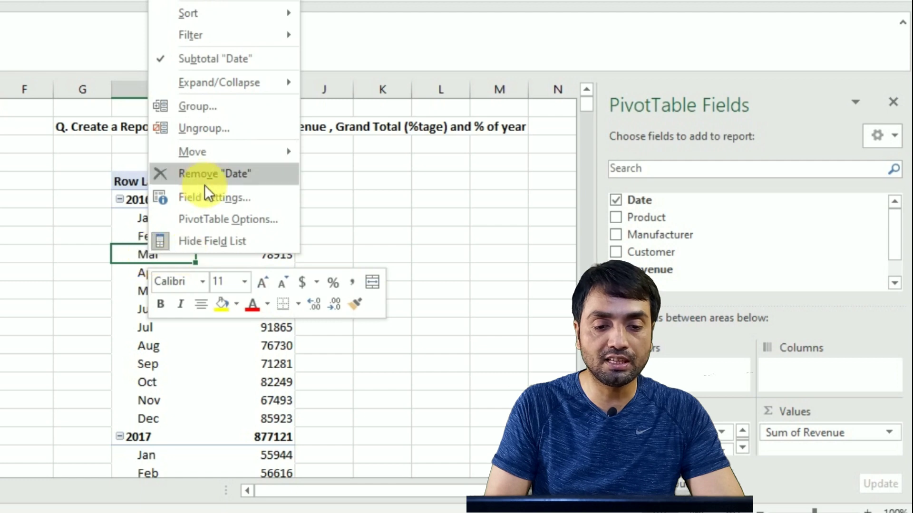
{"action": "left_click", "coordinate": [210, 219]}
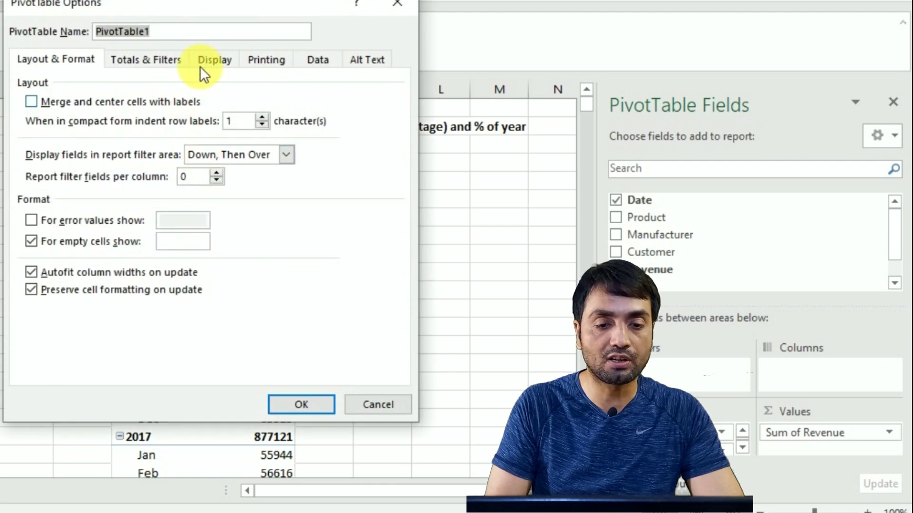
{"action": "left_click", "coordinate": [215, 61]}
{"action": "left_click", "coordinate": [87, 196]}
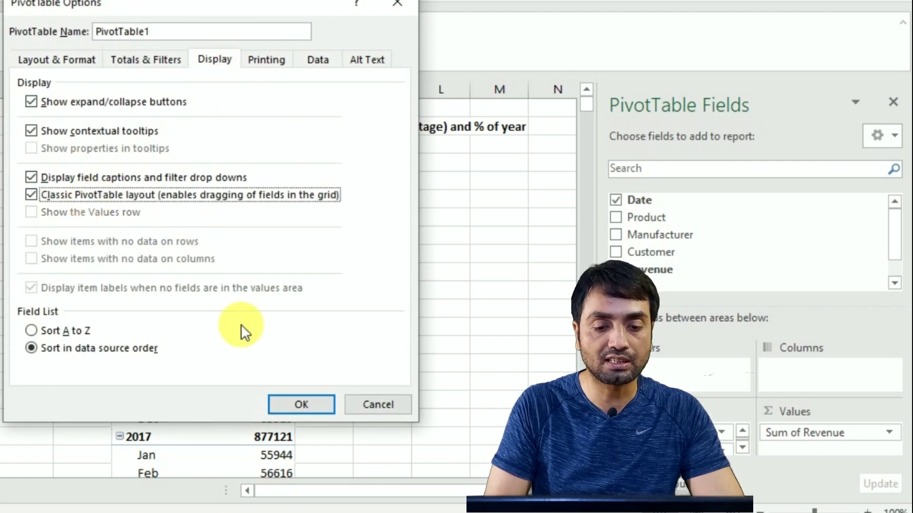
{"action": "left_click", "coordinate": [307, 404]}
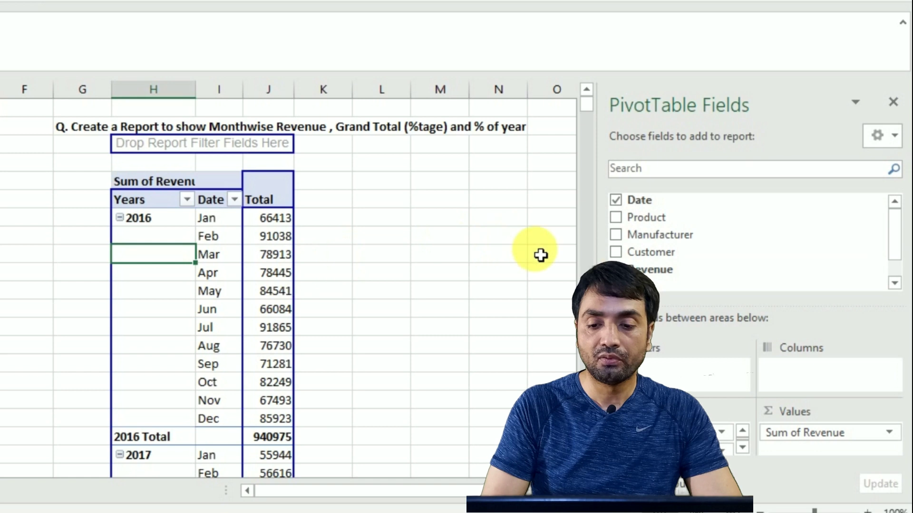
Add Revenue to the PivotTable values a second time and show that field as % of Grand Total
{"action": "left_click_drag", "start_coordinate": [659, 278], "coordinate": [842, 460]}
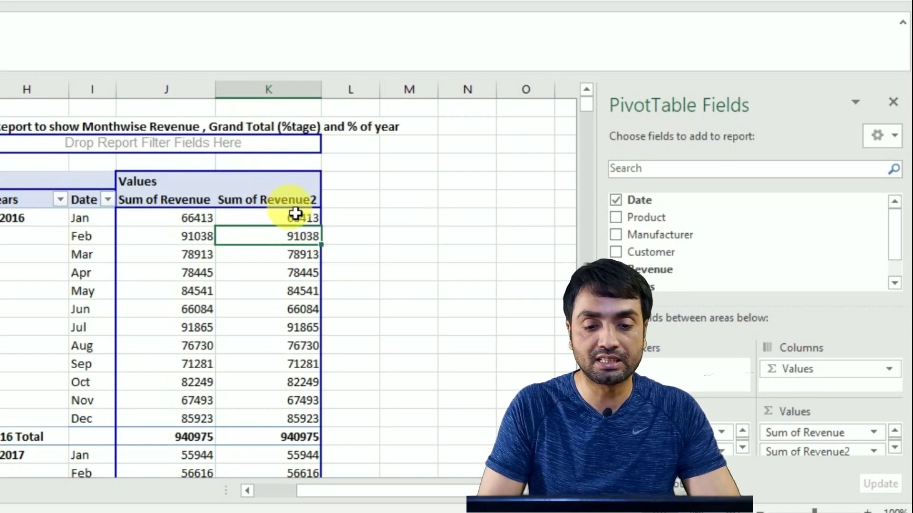
{"action": "left_click", "coordinate": [285, 254]}
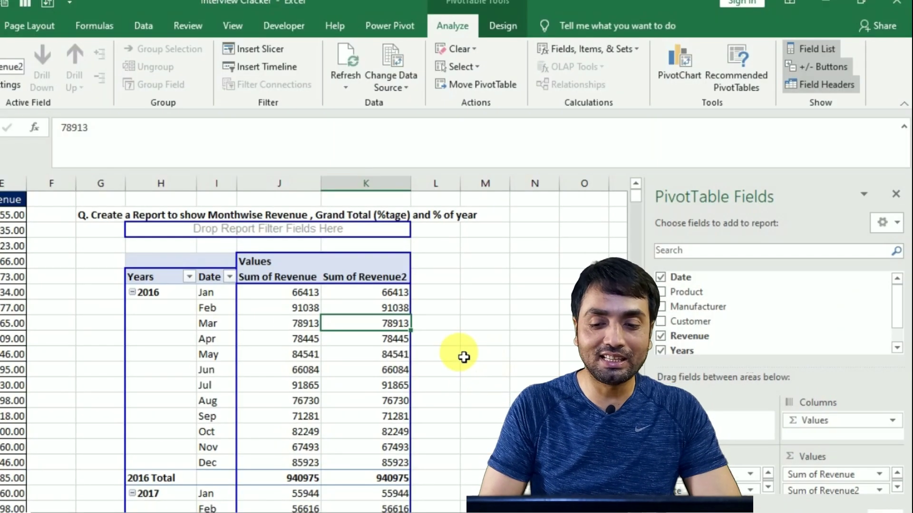
{"action": "left_click", "coordinate": [842, 492]}
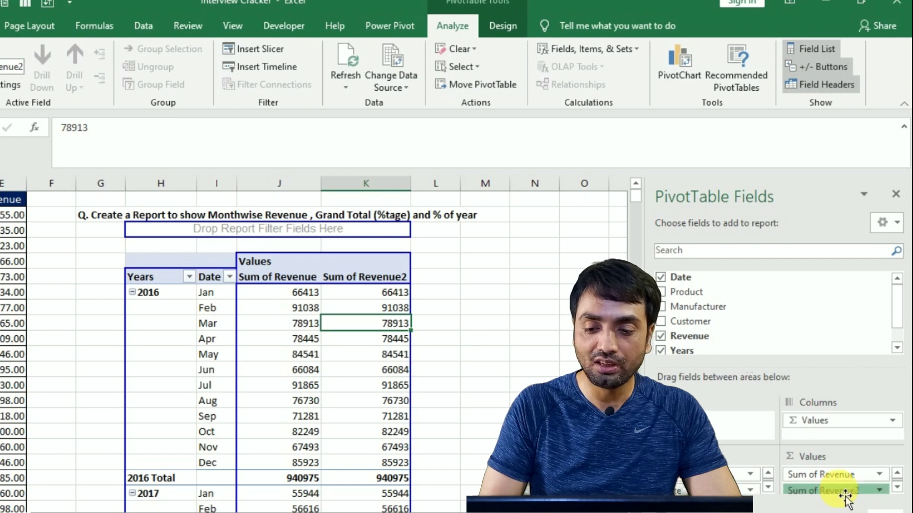
{"action": "left_click", "coordinate": [822, 472]}
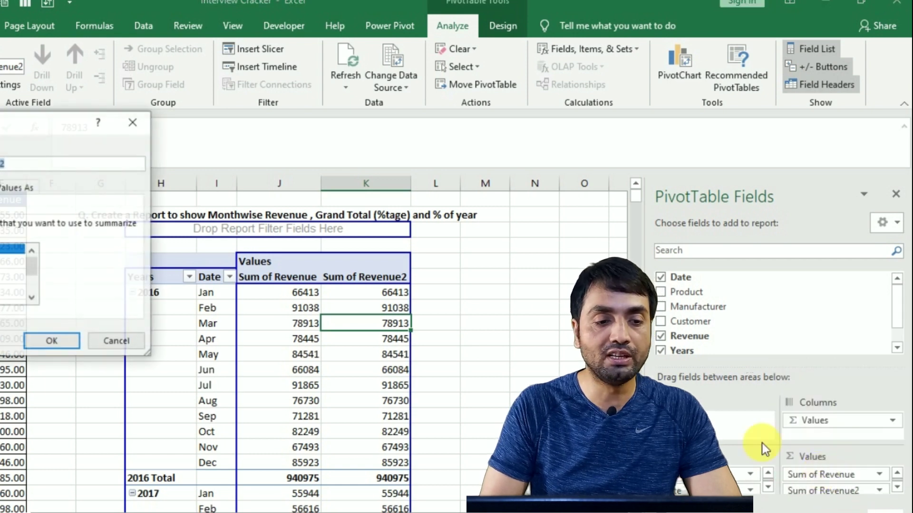
{"action": "left_click_drag", "start_coordinate": [75, 129], "coordinate": [212, 82]}
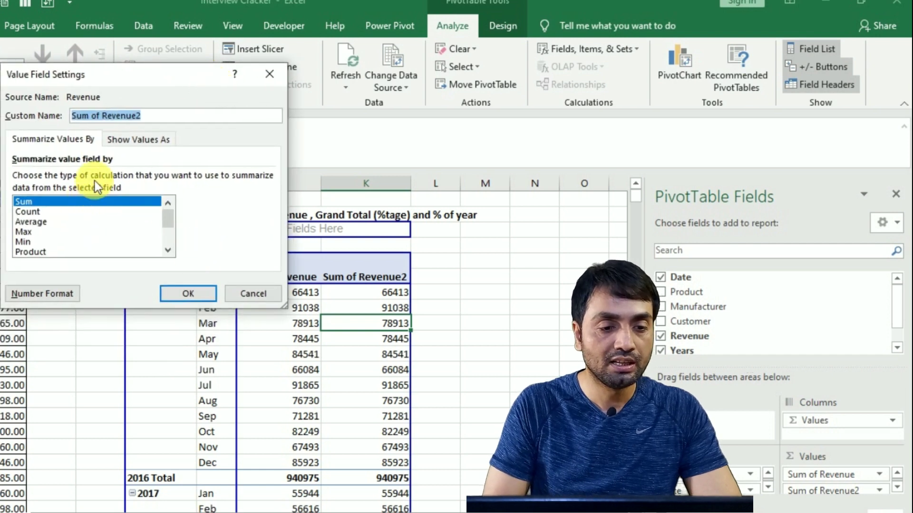
{"action": "left_click", "coordinate": [121, 139]}
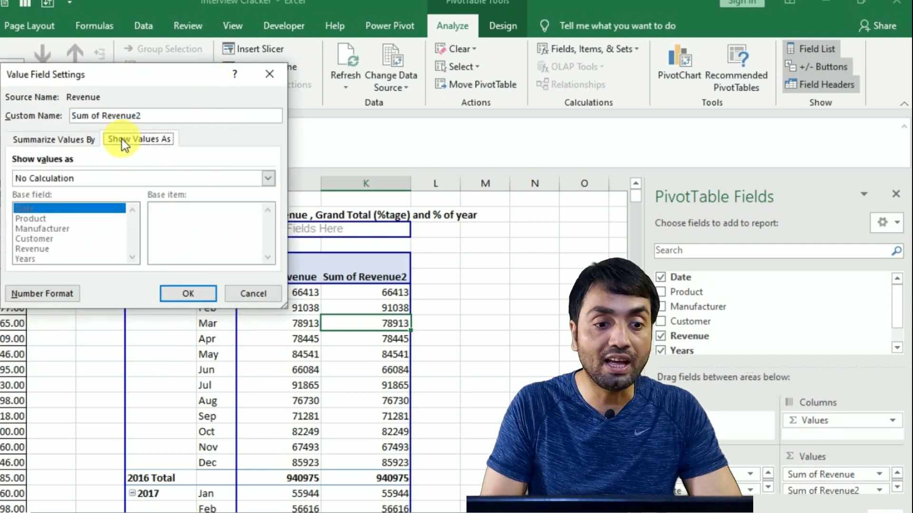
{"action": "left_click", "coordinate": [105, 178]}
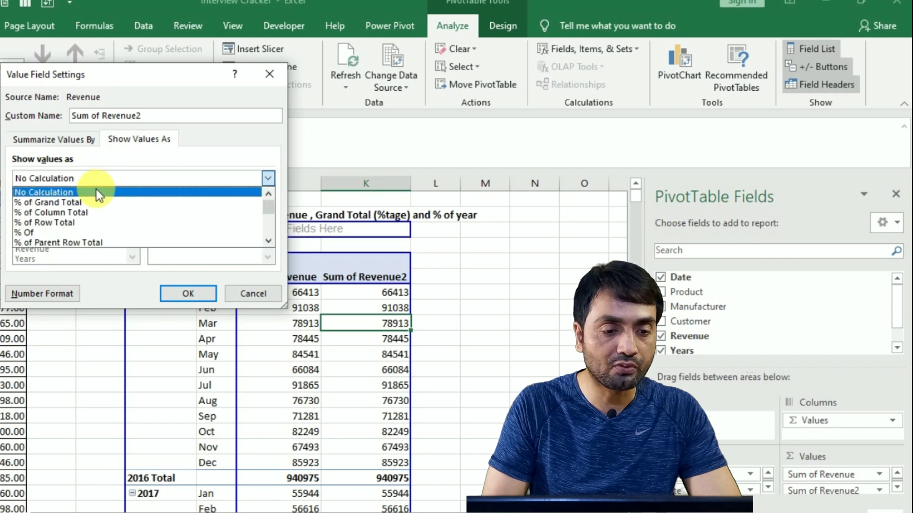
{"action": "left_click", "coordinate": [85, 201]}
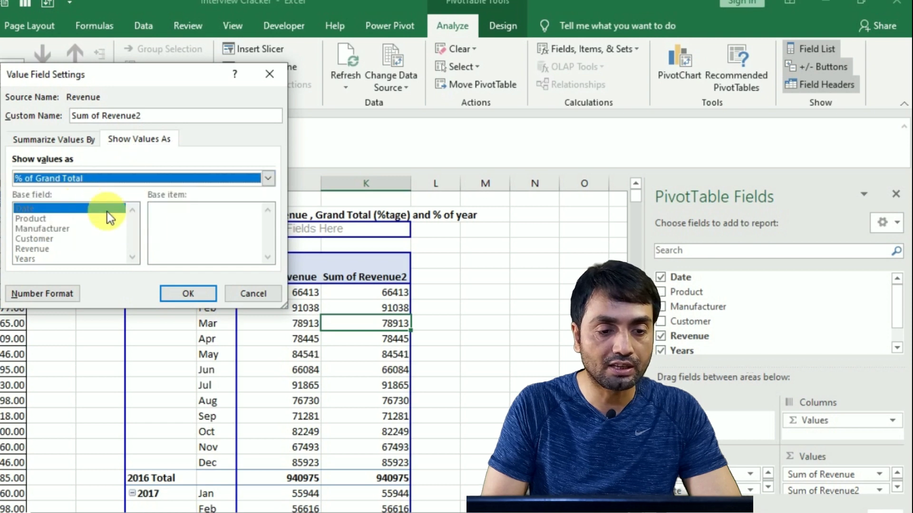
{"action": "left_click", "coordinate": [191, 292]}
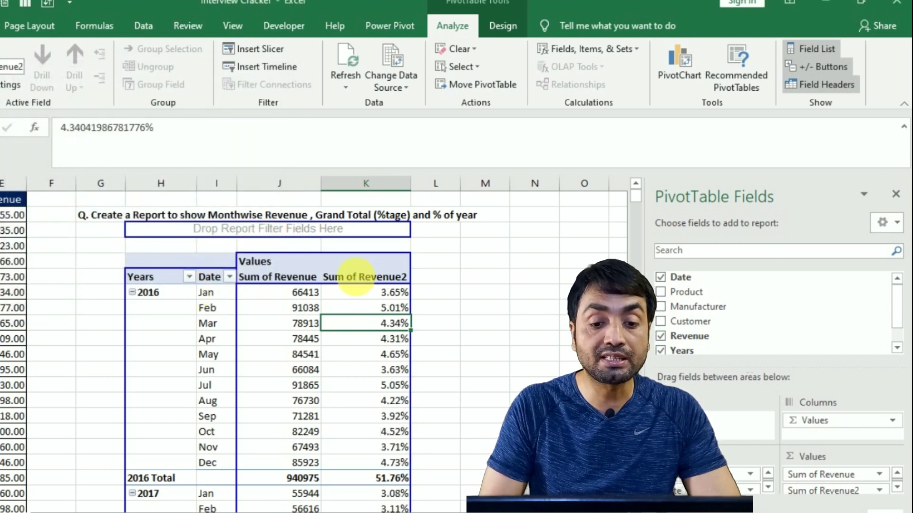
Rename the second revenue column header as "%tage of Grand Total"
{"action": "left_click", "coordinate": [357, 276]}
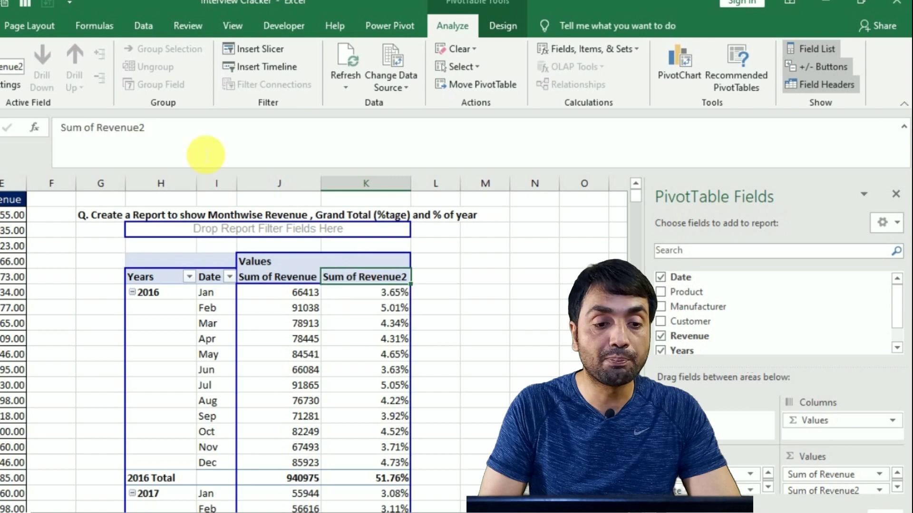
{"action": "triple_click", "coordinate": [153, 130]}
{"action": "key", "text": "BackSpace"}
{"action": "type", "text": "%tage of Grand Total"}
{"action": "key", "text": "Return"}
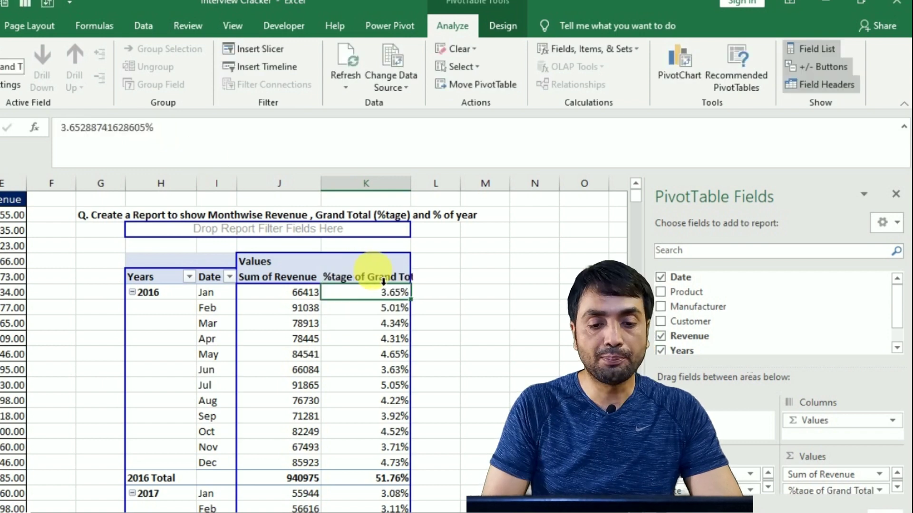
{"action": "left_click", "coordinate": [379, 276]}
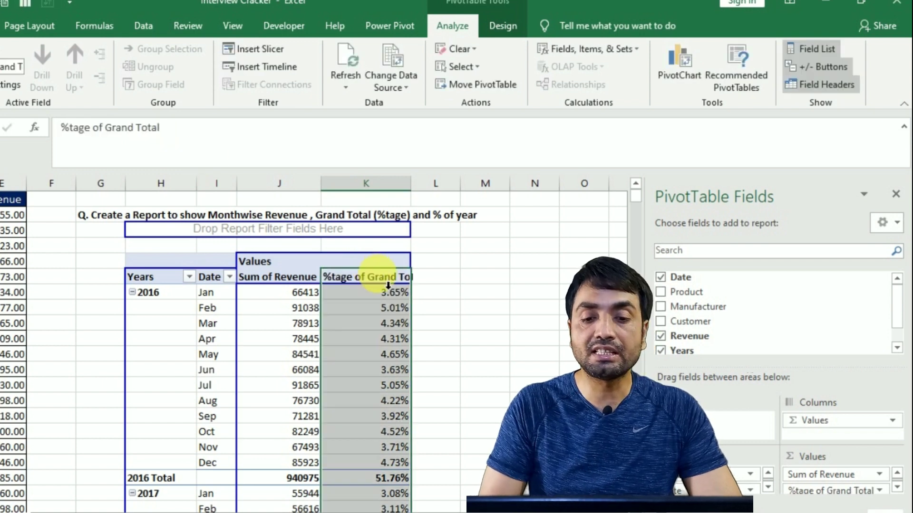
{"action": "left_click", "coordinate": [384, 294]}
{"action": "left_click", "coordinate": [384, 295]}
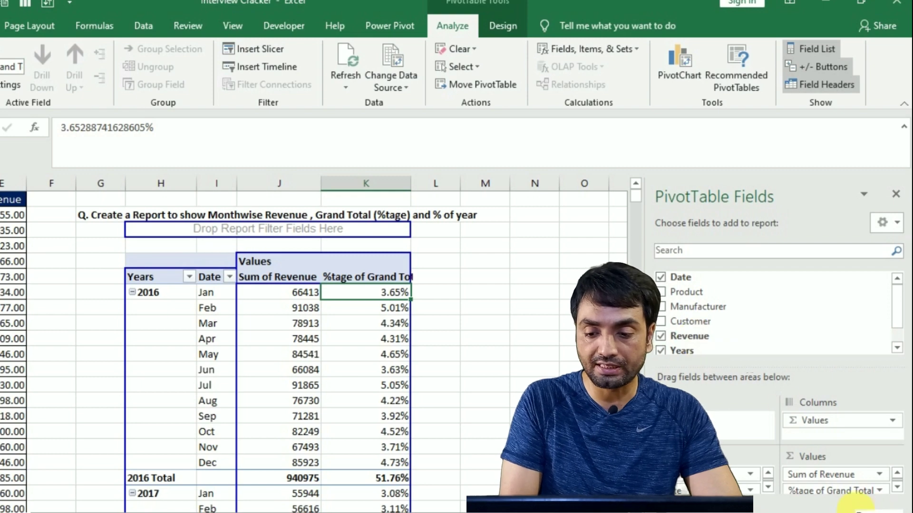
Add Revenue to the values a third time and show that field as % of Parent Row Total
{"action": "left_click_drag", "start_coordinate": [868, 507], "coordinate": [839, 502]}
{"action": "left_click", "coordinate": [841, 498]}
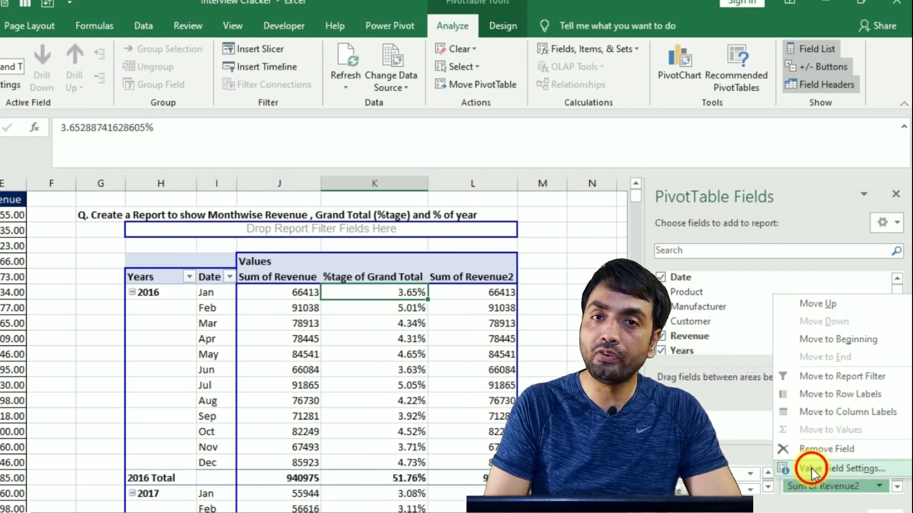
{"action": "left_click", "coordinate": [846, 485]}
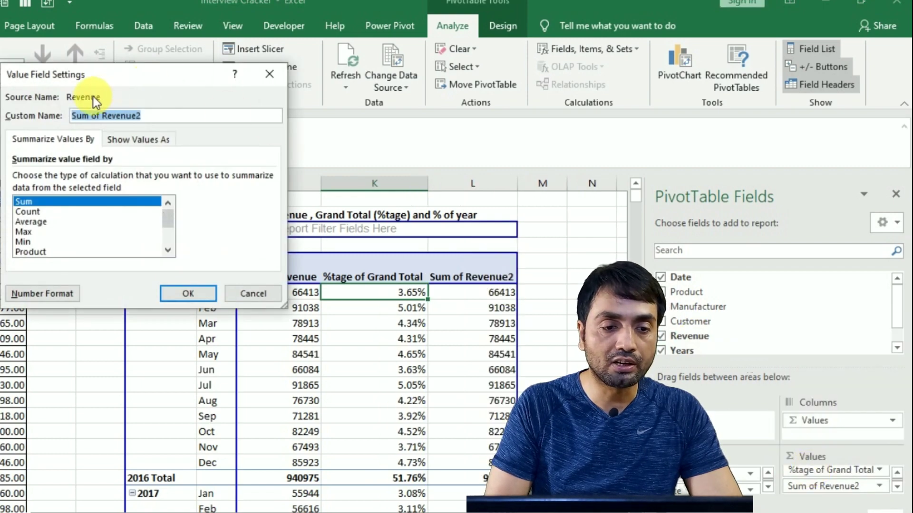
{"action": "left_click", "coordinate": [132, 143]}
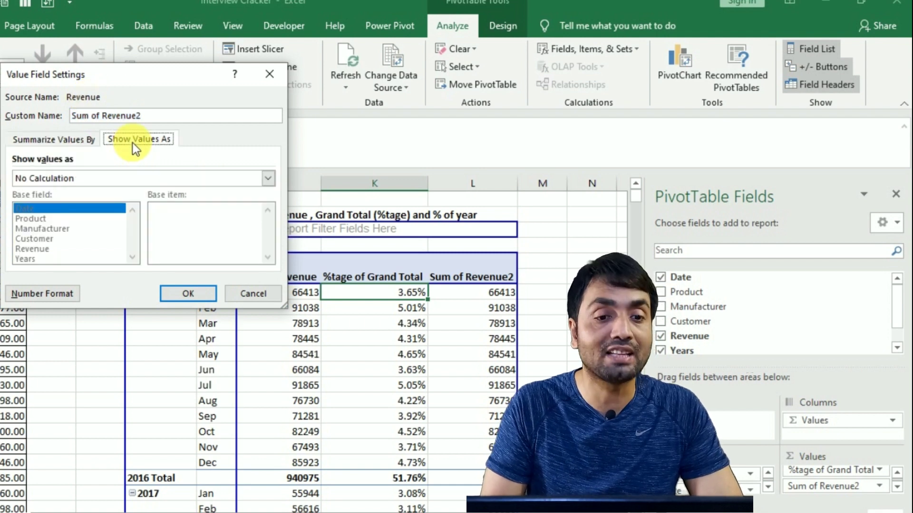
{"action": "left_click", "coordinate": [76, 177]}
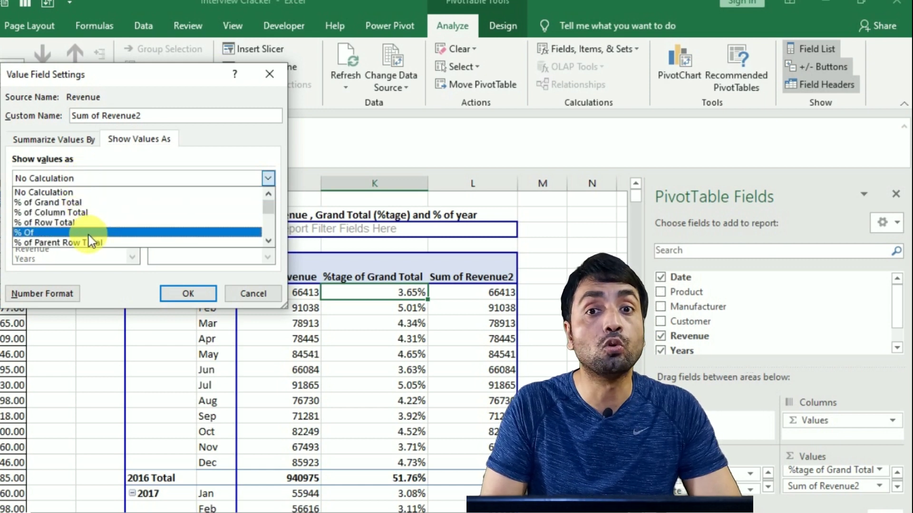
{"action": "left_click", "coordinate": [68, 245]}
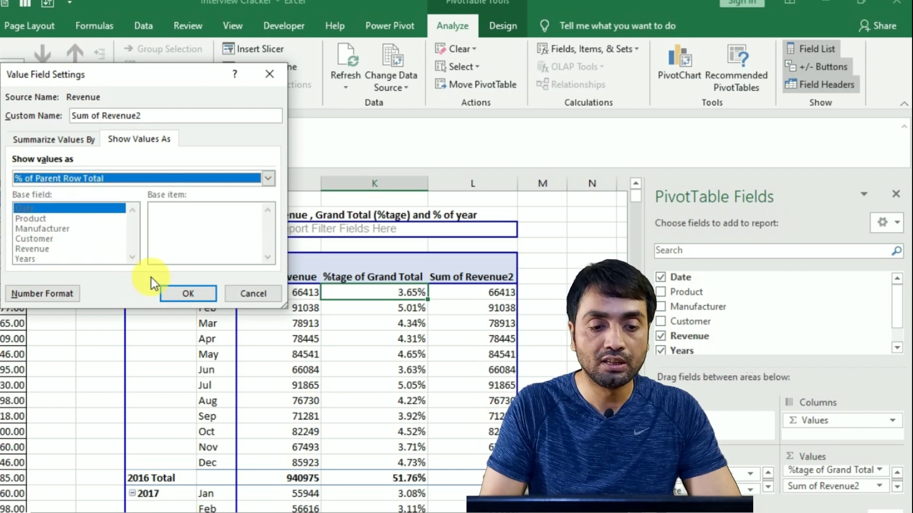
{"action": "left_click", "coordinate": [181, 292]}
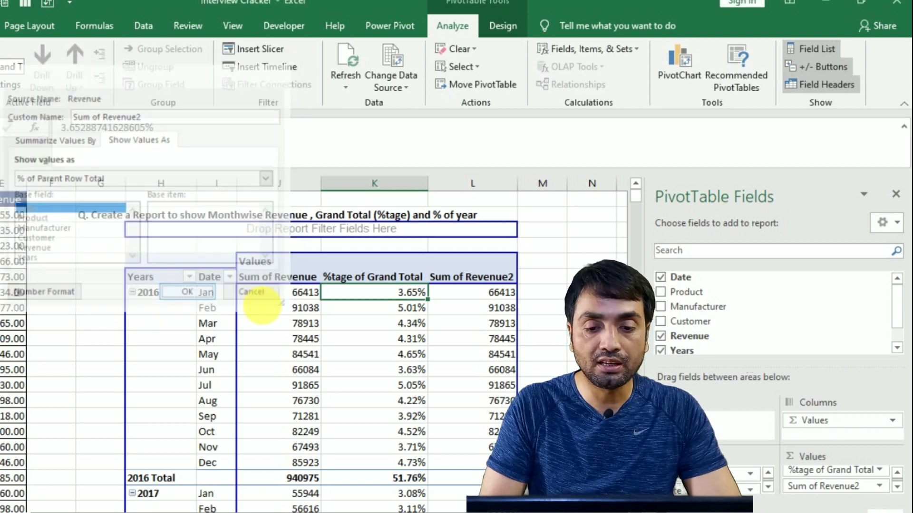
Rename the third revenue column header as "%tage of Year"
{"action": "left_click", "coordinate": [504, 283]}
{"action": "left_click", "coordinate": [485, 282]}
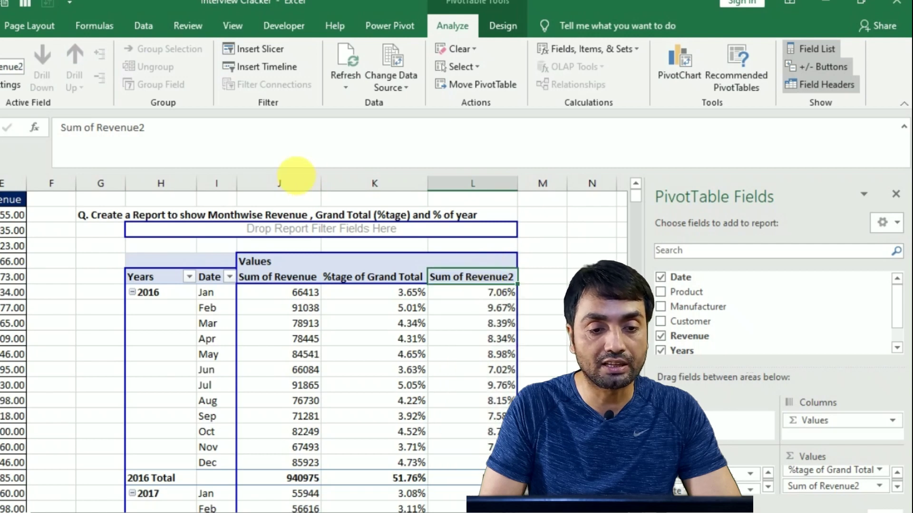
{"action": "left_click", "coordinate": [160, 129]}
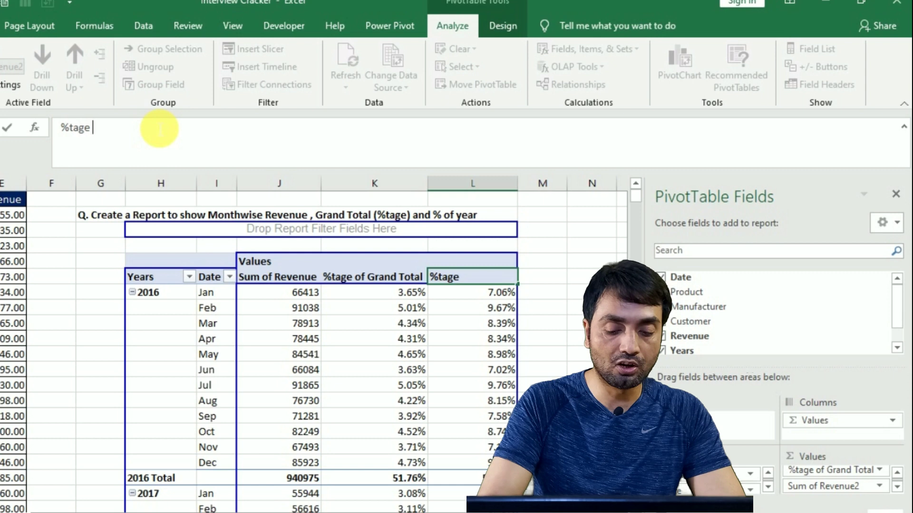
{"action": "type", "text": "%tage of Year"}
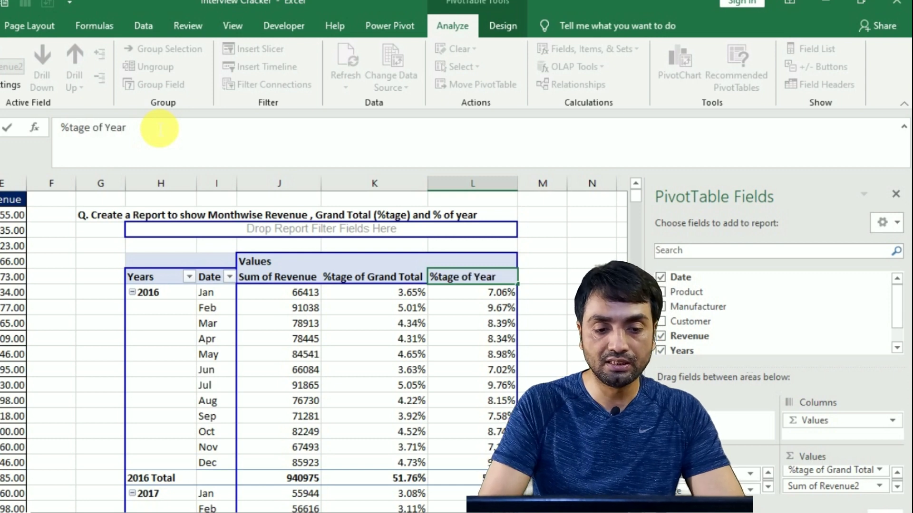
{"action": "key", "text": "Return"}
Examine the finished PivotTable's monthly percentages, yearly totals and grand total for 2016 and 2017
{"action": "left_click", "coordinate": [208, 293]}
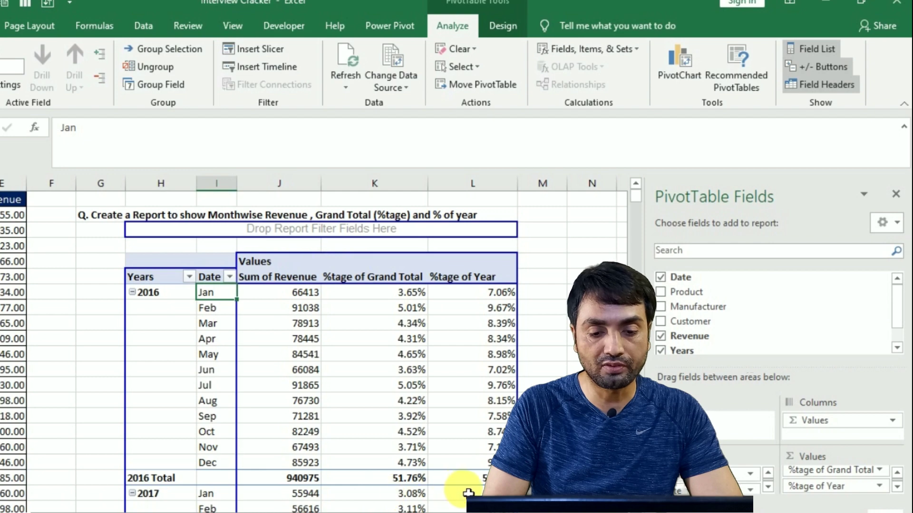
{"action": "left_click", "coordinate": [479, 479]}
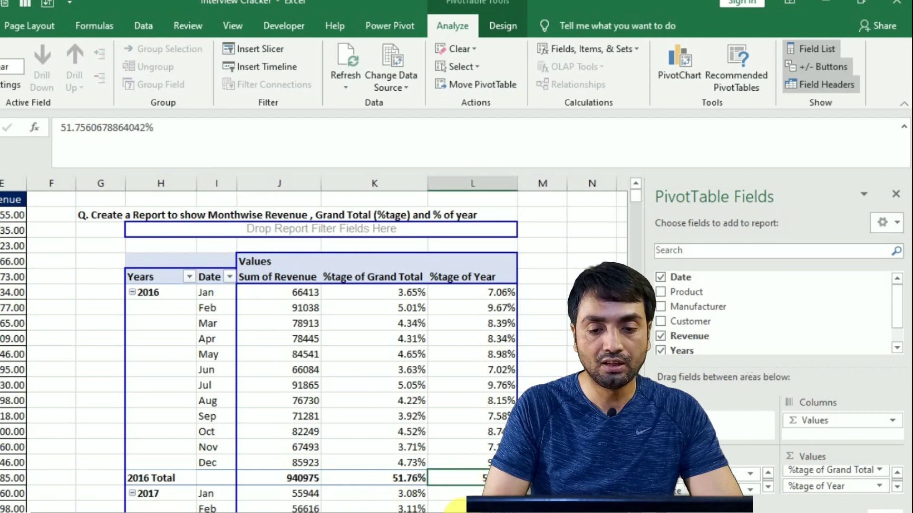
{"action": "key", "text": "Down"}
{"action": "key", "text": "Down"}
{"action": "key", "text": "Down"}
{"action": "key", "text": "Down"}
{"action": "key", "text": "Down"}
{"action": "key", "text": "Down"}
{"action": "key", "text": "Down"}
{"action": "key", "text": "Down"}
{"action": "key", "text": "Down"}
{"action": "key", "text": "Down"}
{"action": "key", "text": "Down"}
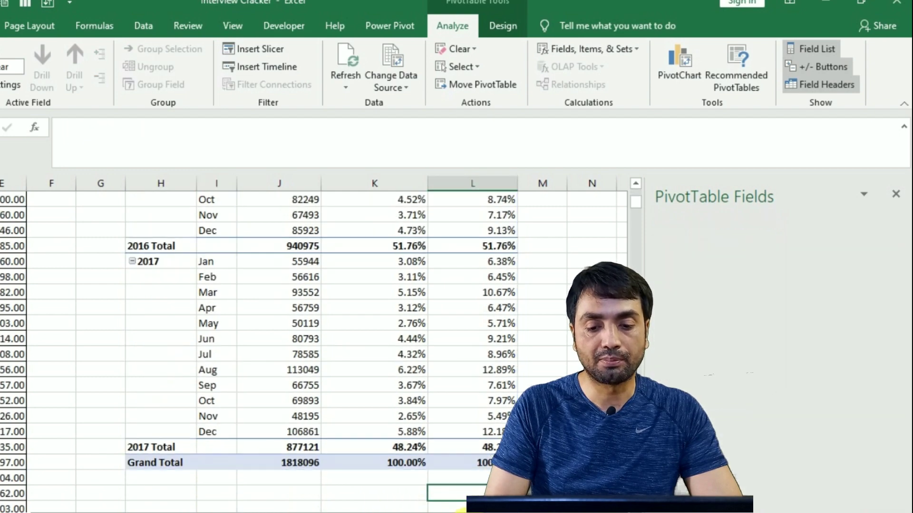
{"action": "key", "text": "Up"}
{"action": "key", "text": "Up"}
{"action": "key", "text": "Up"}
{"action": "key", "text": "Up"}
{"action": "key", "text": "Up"}
{"action": "key", "text": "Up"}
{"action": "key", "text": "Up"}
{"action": "key", "text": "Up"}
{"action": "key", "text": "Up"}
{"action": "key", "text": "Up"}
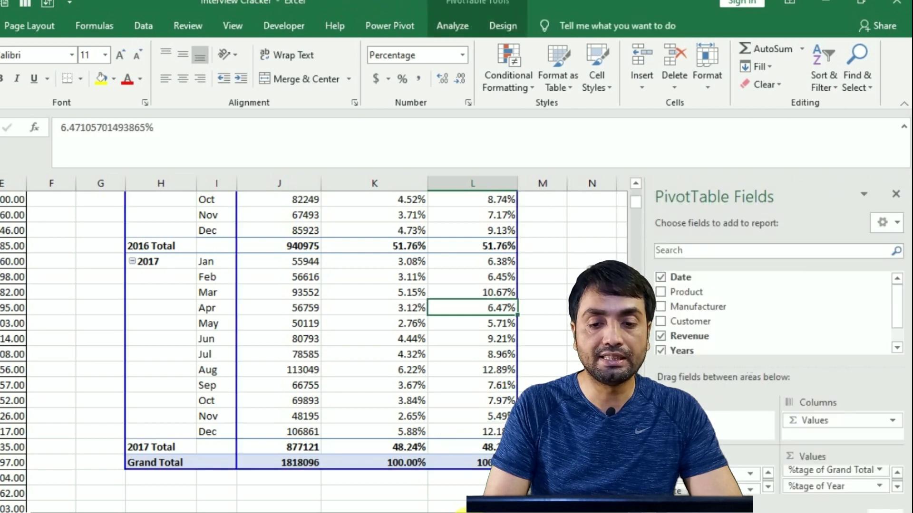
{"action": "key", "text": "Up"}
{"action": "key", "text": "Up"}
{"action": "key", "text": "Up"}
{"action": "key", "text": "Up"}
{"action": "key", "text": "Up"}
{"action": "key", "text": "Up"}
{"action": "key", "text": "Up"}
{"action": "key", "text": "Up"}
{"action": "key", "text": "Up"}
{"action": "key", "text": "Up"}
{"action": "key", "text": "Up"}
{"action": "key", "text": "Up"}
{"action": "key", "text": "Up"}
{"action": "key", "text": "Up"}
{"action": "key", "text": "Up"}
{"action": "key", "text": "Up"}
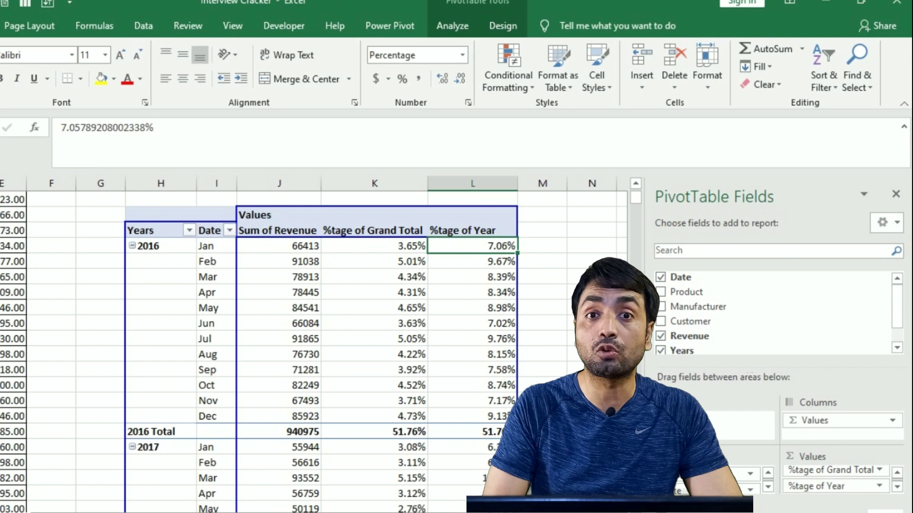
{"action": "left_click", "coordinate": [409, 447]}
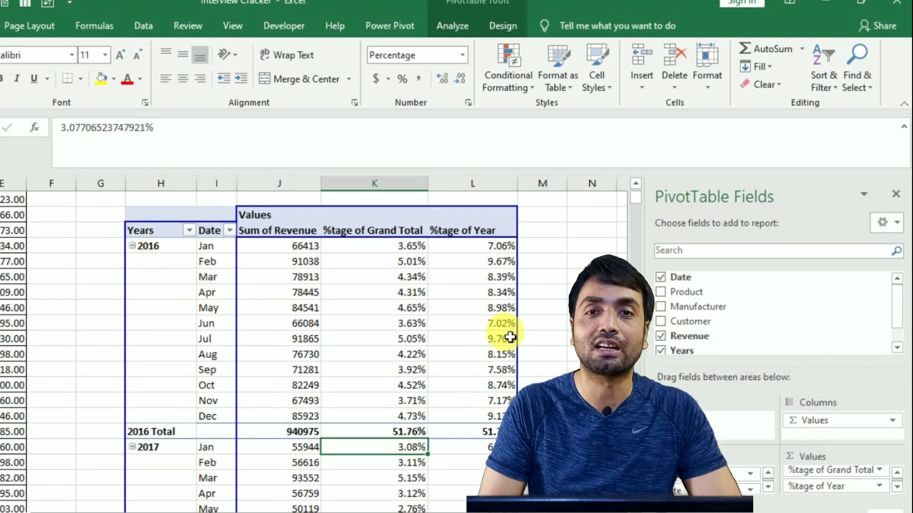
{"action": "left_click", "coordinate": [500, 296]}
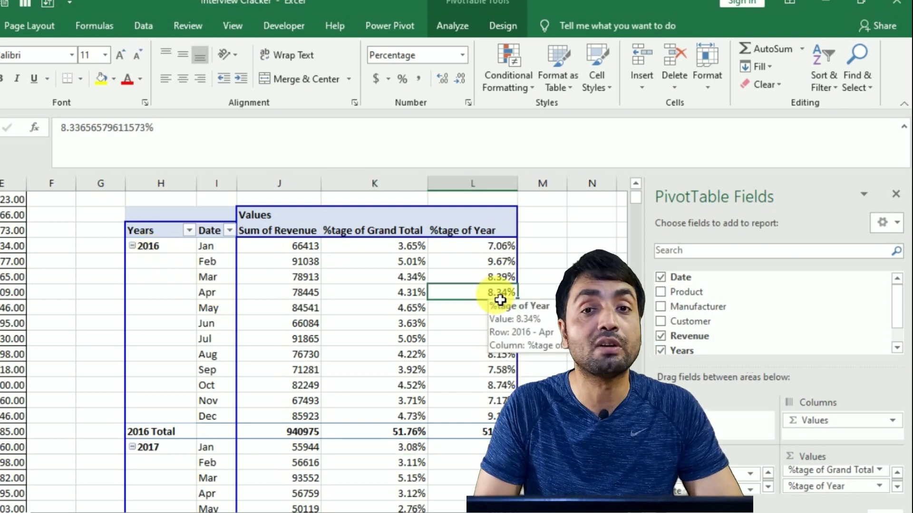
{"action": "left_click", "coordinate": [493, 279]}
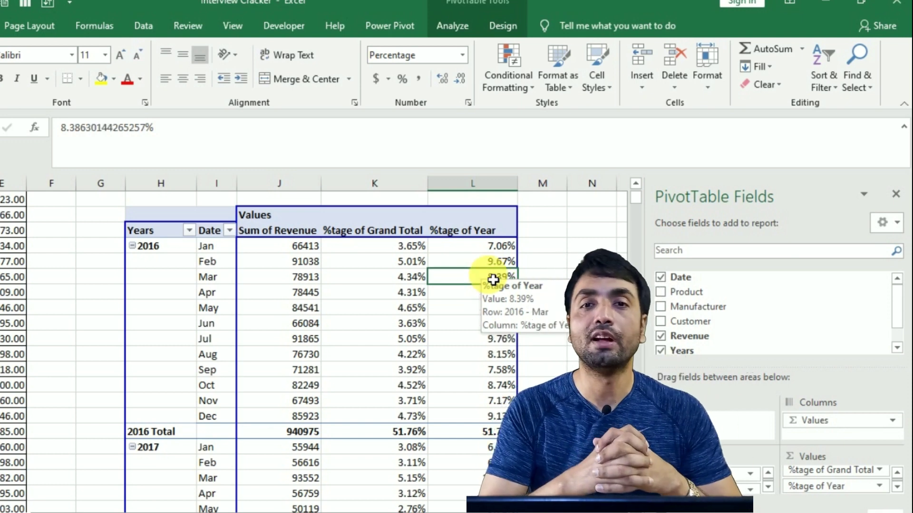
{"action": "key", "text": "Up"}
{"action": "key", "text": "Up"}
{"action": "key", "text": "Up"}
{"action": "key", "text": "Up"}
{"action": "key", "text": "Up"}
{"action": "key", "text": "Up"}
{"action": "key", "text": "Up"}
{"action": "key", "text": "Up"}
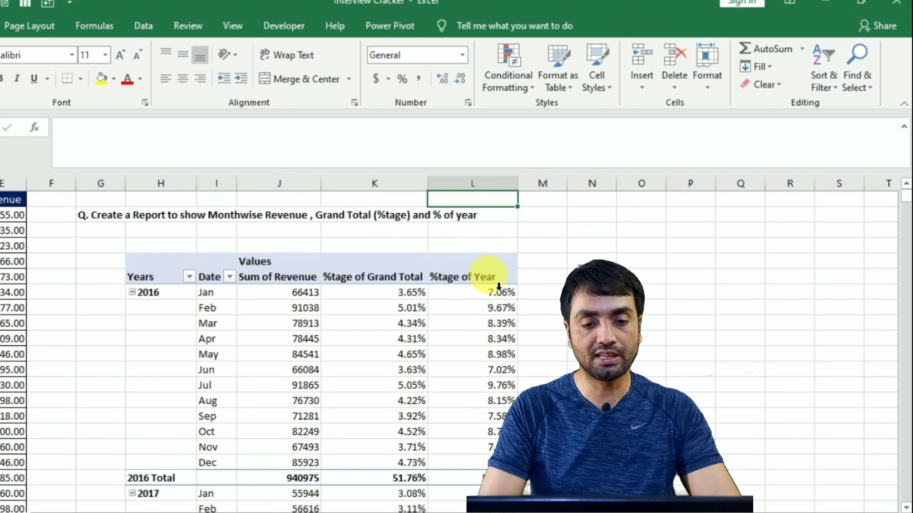
{"action": "key", "text": "Down"}
{"action": "key", "text": "Down"}
{"action": "key", "text": "Down"}
{"action": "key", "text": "Left"}
{"action": "key", "text": "Left"}
{"action": "key", "text": "Up"}
{"action": "key", "text": "Up"}
{"action": "key", "text": "Right"}
{"action": "key", "text": "Right"}
{"action": "key", "text": "Down"}
{"action": "key", "text": "Down"}
{"action": "key", "text": "Down"}
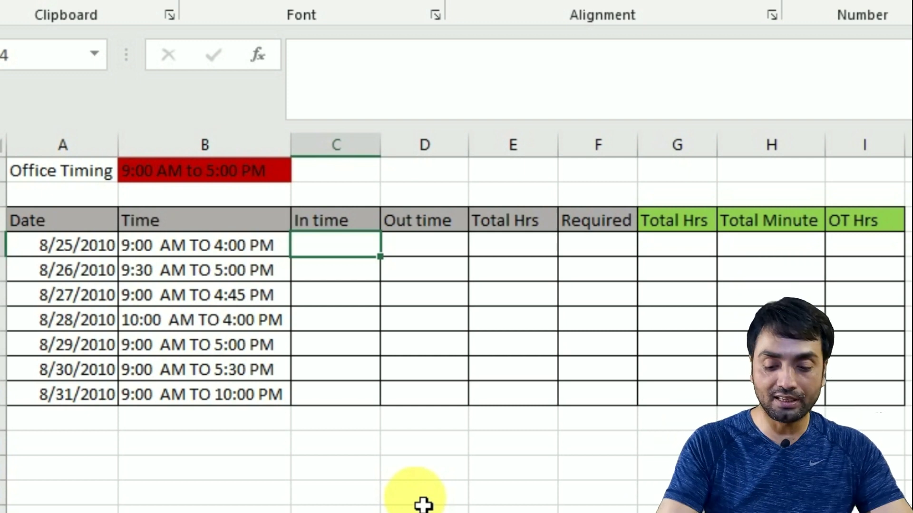
Enter =LEFT(B4,FIND(" TO ",B4)-1) in the In time cell for 8/25/2010 to extract the start time
{"action": "type", "text": "=left"}
{"action": "key", "text": "Tab"}
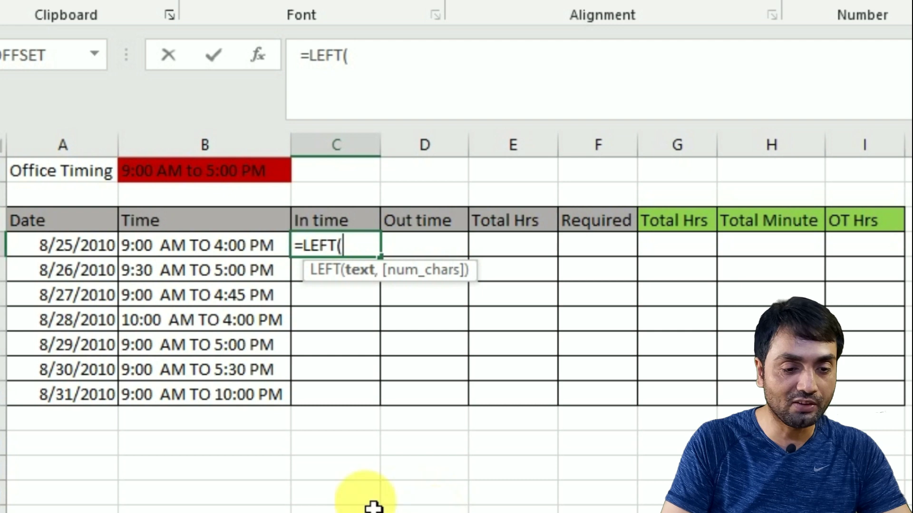
{"action": "left_click", "coordinate": [223, 256]}
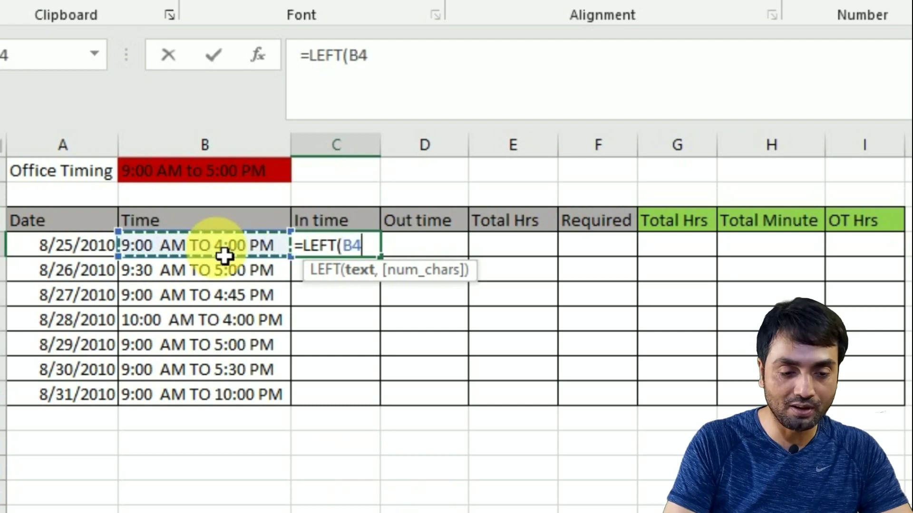
{"action": "type", "text": ",find"}
{"action": "key", "text": "Tab"}
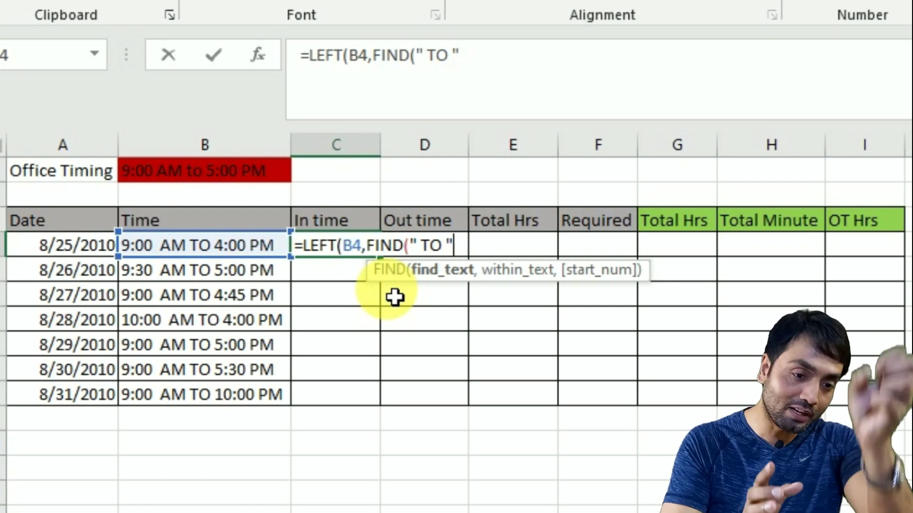
{"action": "type", "text": ","}
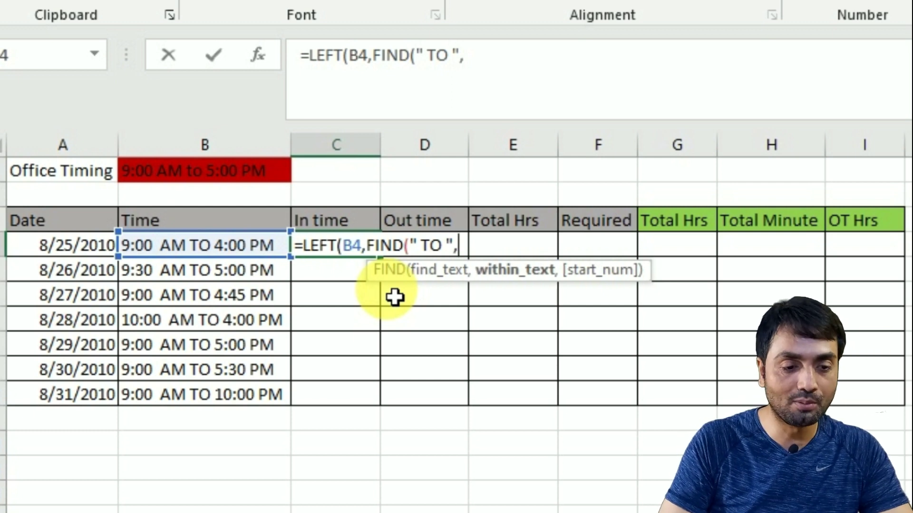
{"action": "left_click", "coordinate": [254, 256]}
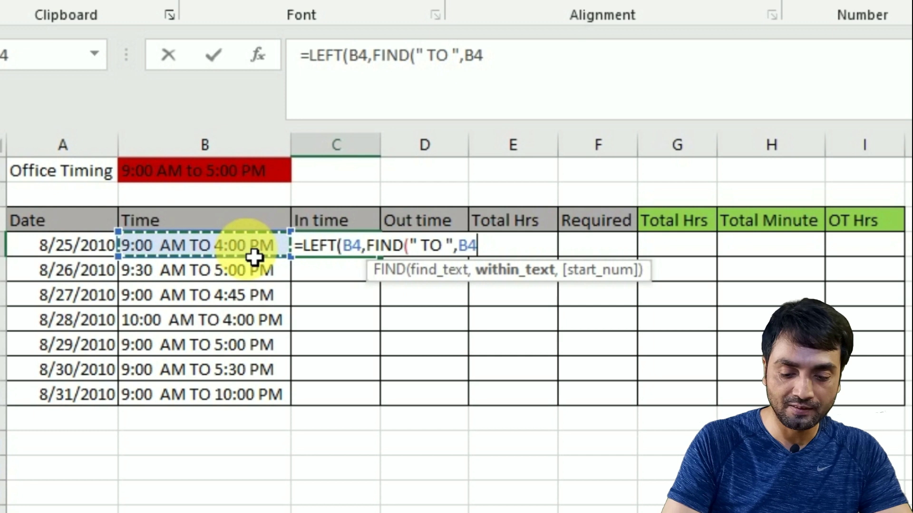
{"action": "type", "text": ")-1"}
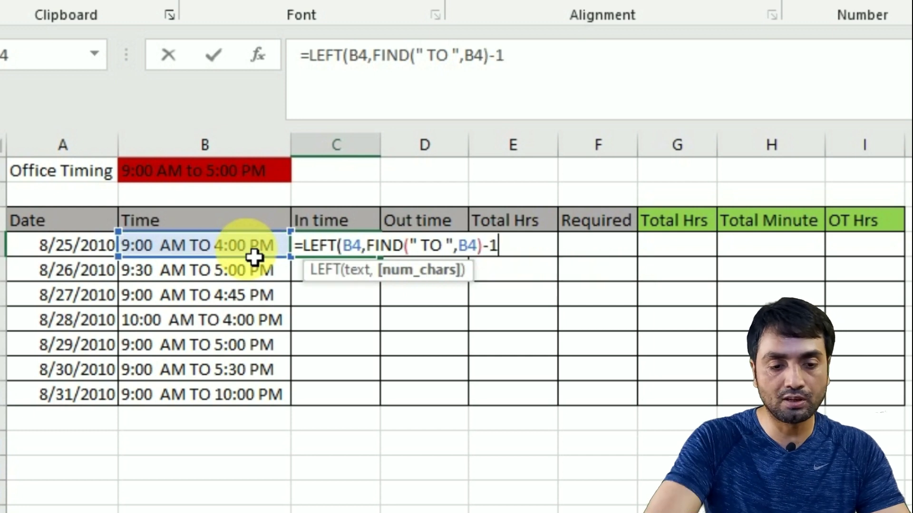
{"action": "type", "text": ")"}
{"action": "key", "text": "Return"}
Fill the In time formula down through the 8/31/2010 row
{"action": "key", "text": "Right"}
{"action": "key", "text": "Down"}
{"action": "key", "text": "Up"}
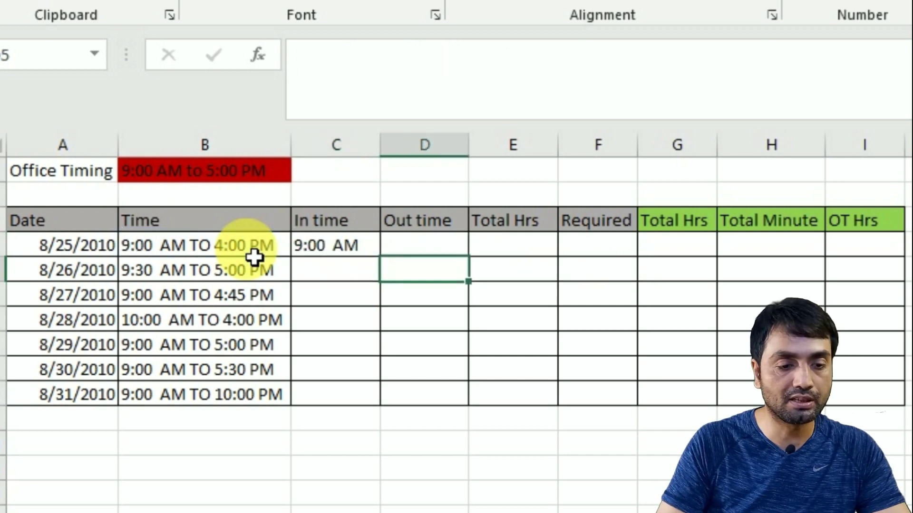
{"action": "key", "text": "Left"}
{"action": "key", "text": "Up"}
{"action": "key", "text": "shift+Down"}
{"action": "key", "text": "shift+Down"}
{"action": "key", "text": "shift+Down"}
{"action": "key", "text": "shift+Down"}
{"action": "key", "text": "shift+Down"}
{"action": "key", "text": "shift+Down"}
{"action": "key", "text": "shift+Down"}
{"action": "key", "text": "shift+Up"}
{"action": "key", "text": "ctrl+d"}
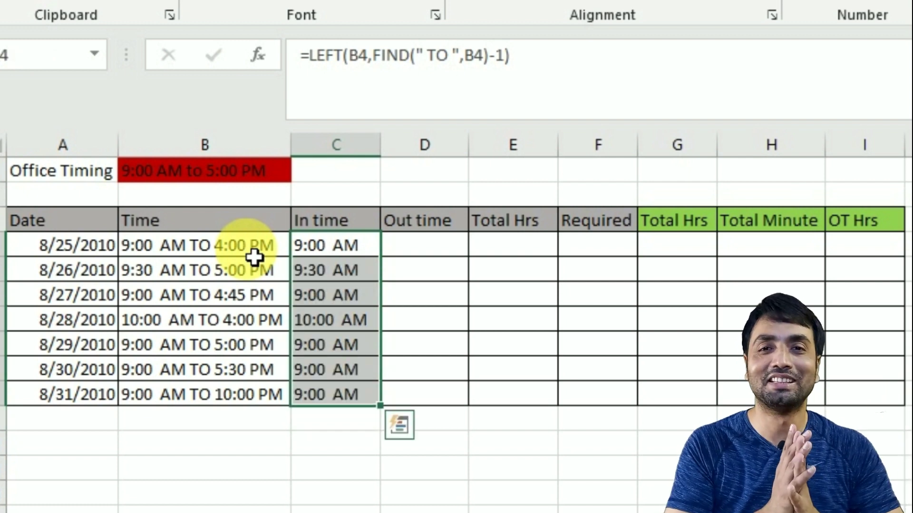
Enter =RIGHT(B4,LEN(B4)-FIND(" TO ",B4)-2) in the Out time cell for 8/25/2010 to extract the end time
{"action": "left_click", "coordinate": [422, 248]}
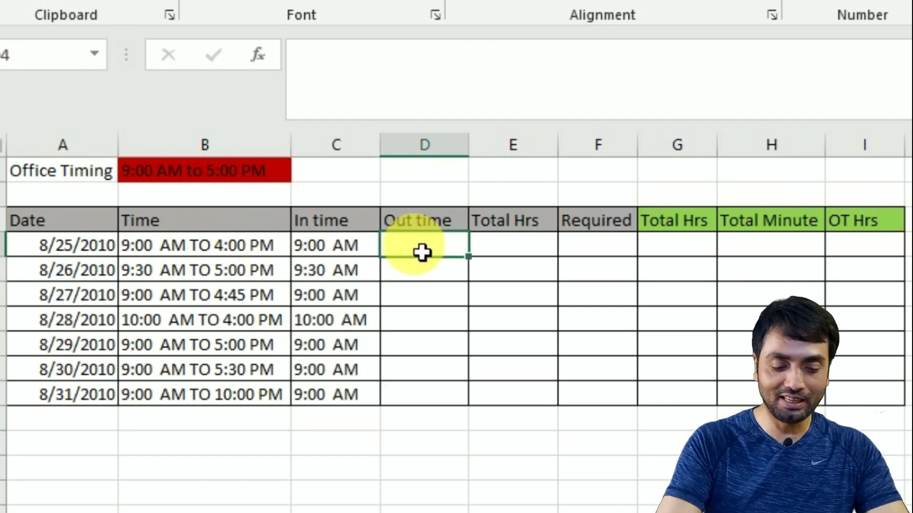
{"action": "type", "text": "=RIGHT("}
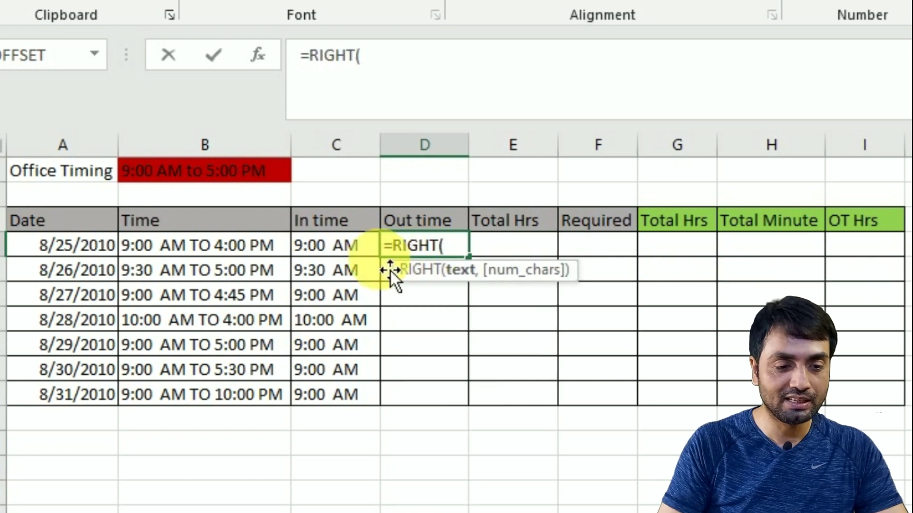
{"action": "left_click", "coordinate": [240, 253]}
{"action": "type", "text": ","}
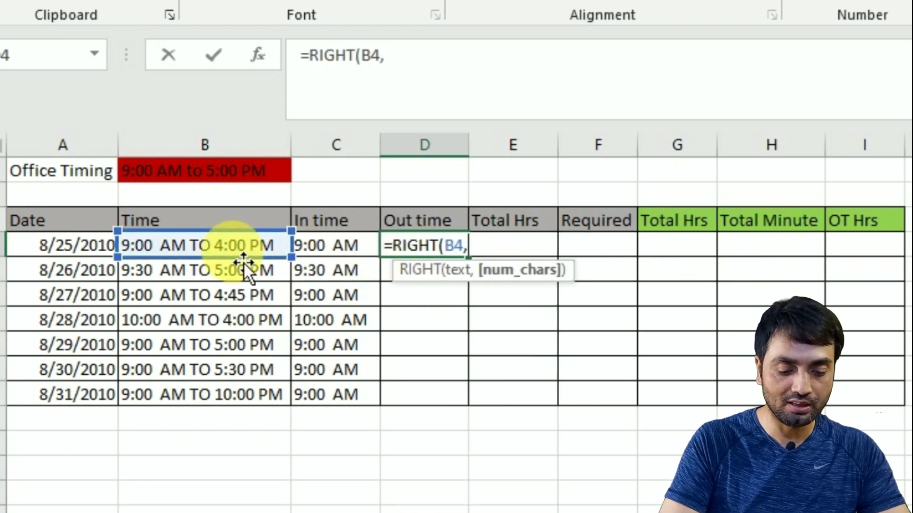
{"action": "type", "text": "LE"}
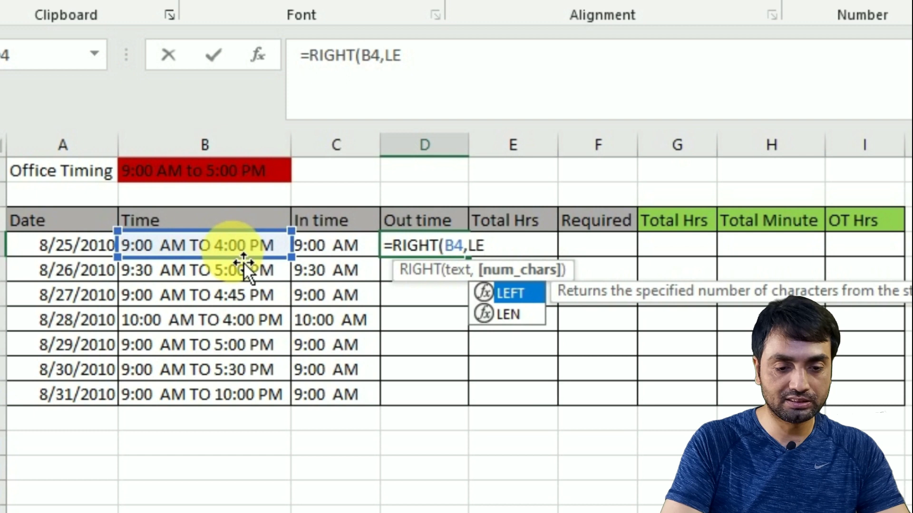
{"action": "type", "text": "N("}
{"action": "left_click", "coordinate": [233, 254]}
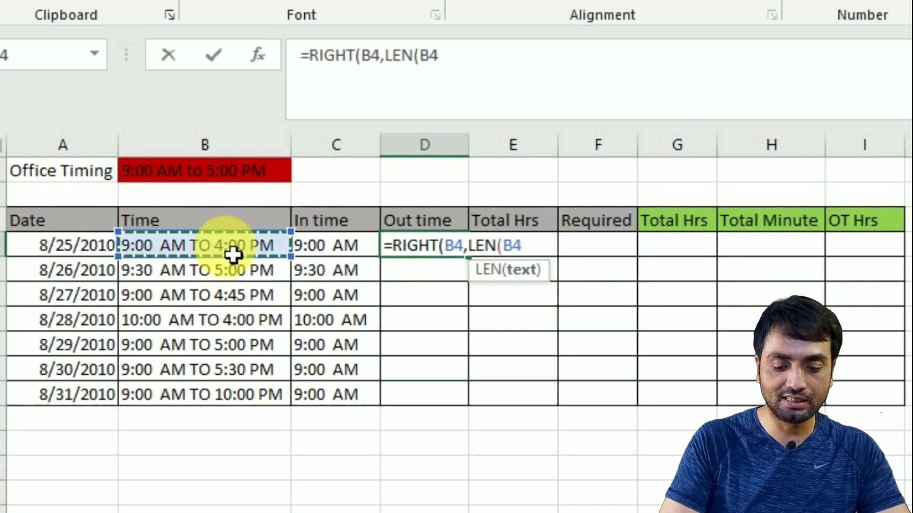
{"action": "type", "text": ")-FIND"}
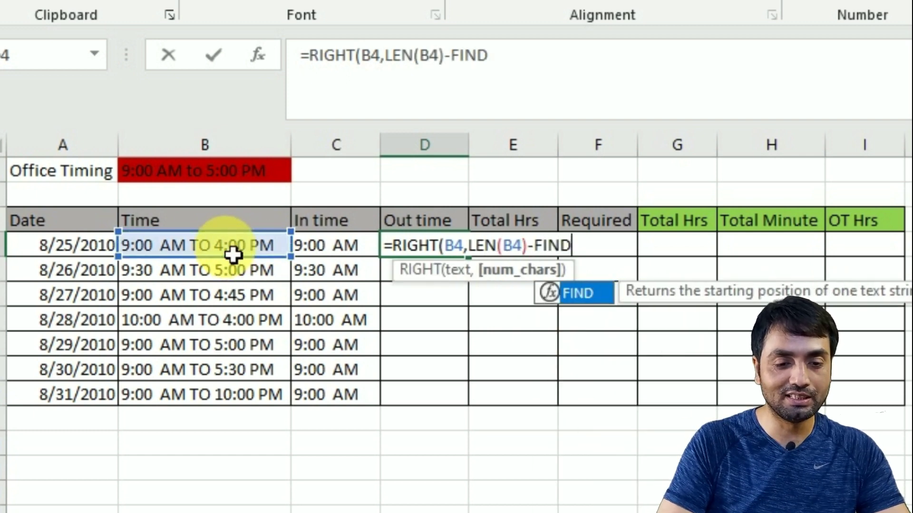
{"action": "type", "text": "("}
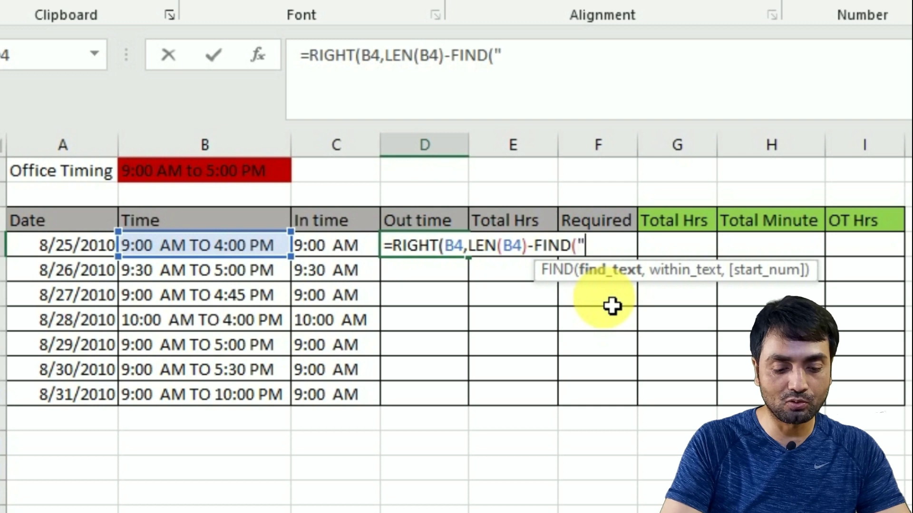
{"action": "type", "text": "\" TO "}
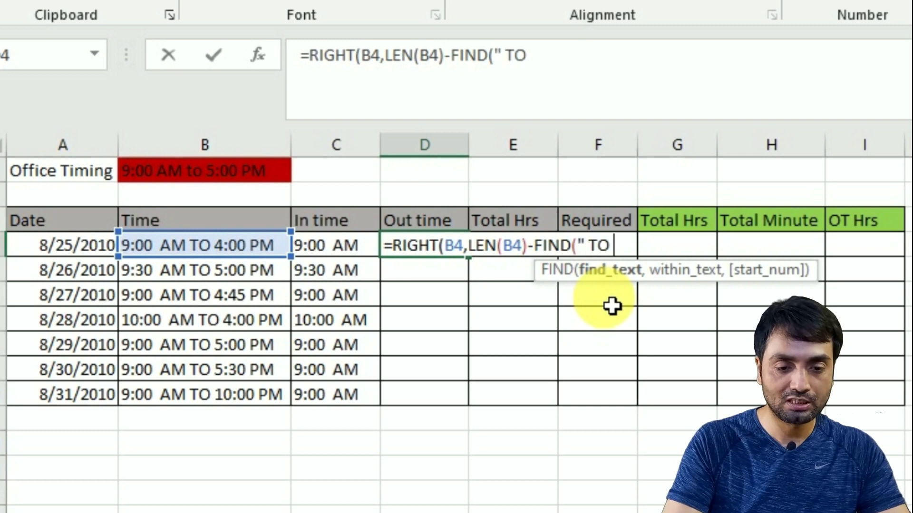
{"action": "type", "text": "\""}
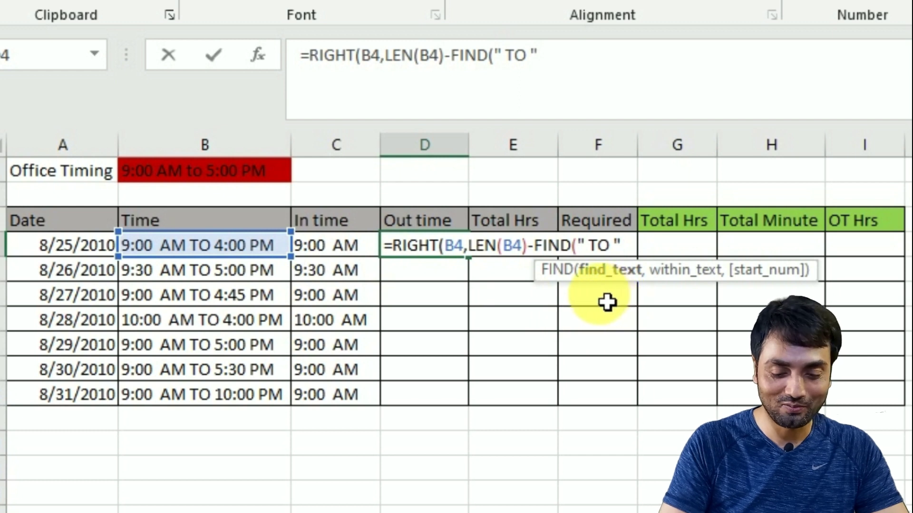
{"action": "type", "text": ","}
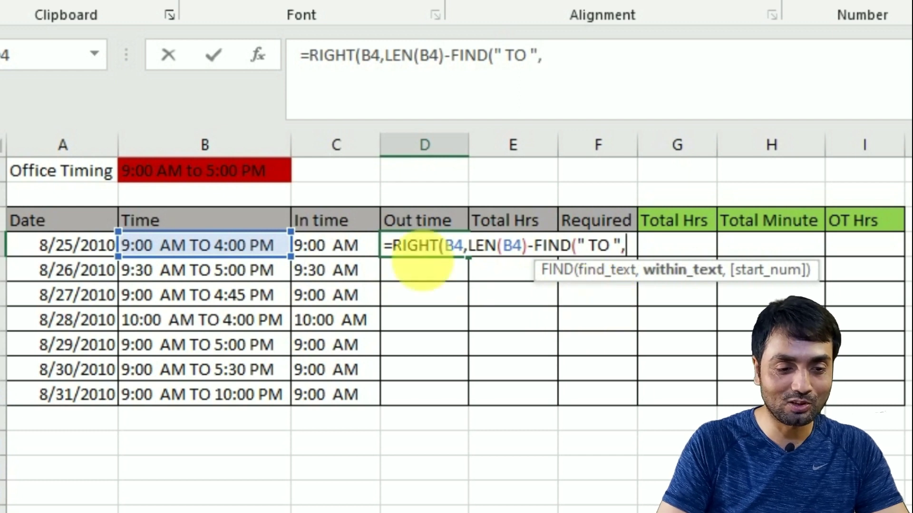
{"action": "left_click", "coordinate": [248, 252]}
{"action": "type", "text": ")-2"}
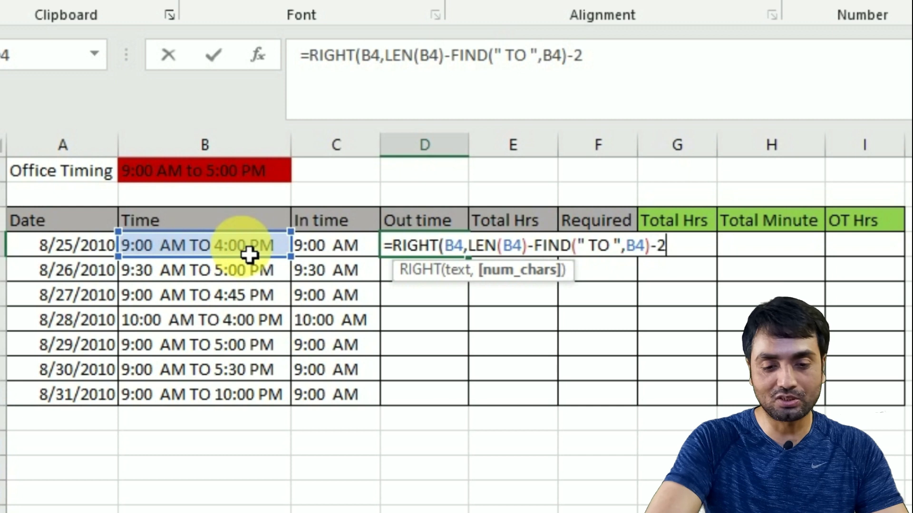
{"action": "type", "text": ")"}
{"action": "key", "text": "Return"}
Fill the Out time formula down through the 8/31/2010 row
{"action": "key", "text": "Up"}
{"action": "key", "text": "shift+Down"}
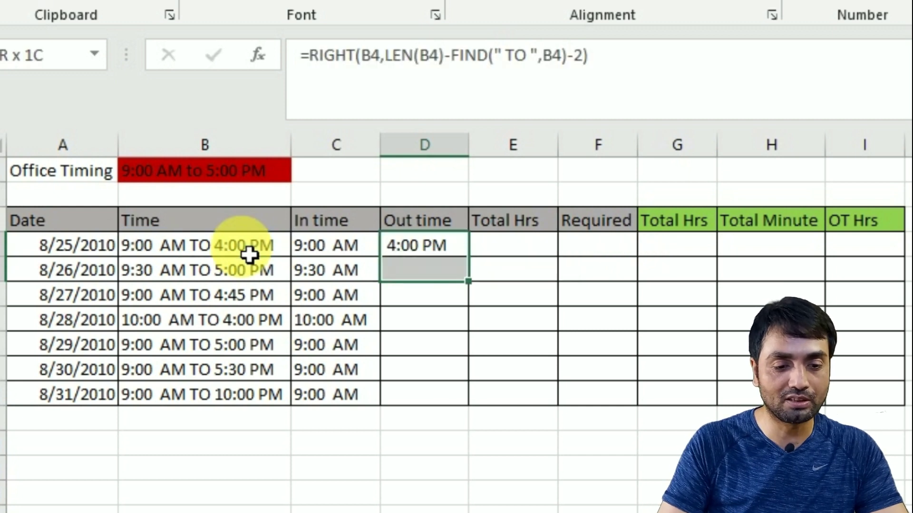
{"action": "key", "text": "shift+Down"}
{"action": "key", "text": "shift+Down"}
{"action": "key", "text": "shift+Down"}
{"action": "key", "text": "shift+Down"}
{"action": "key", "text": "shift+Down"}
{"action": "key", "text": "ctrl+d"}
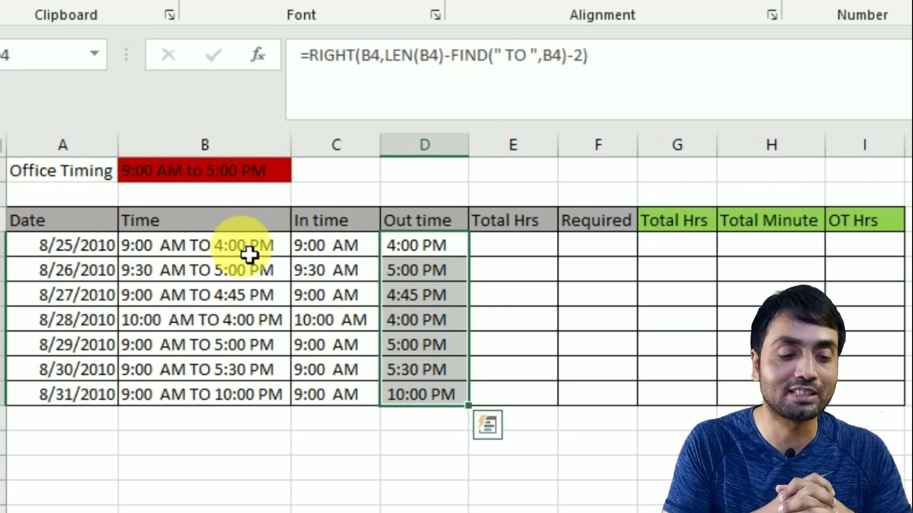
Enter =TRIM(D4)-TRIM(C4) in the first Total Hrs cell of column E to compute the hours worked
{"action": "key", "text": "Right"}
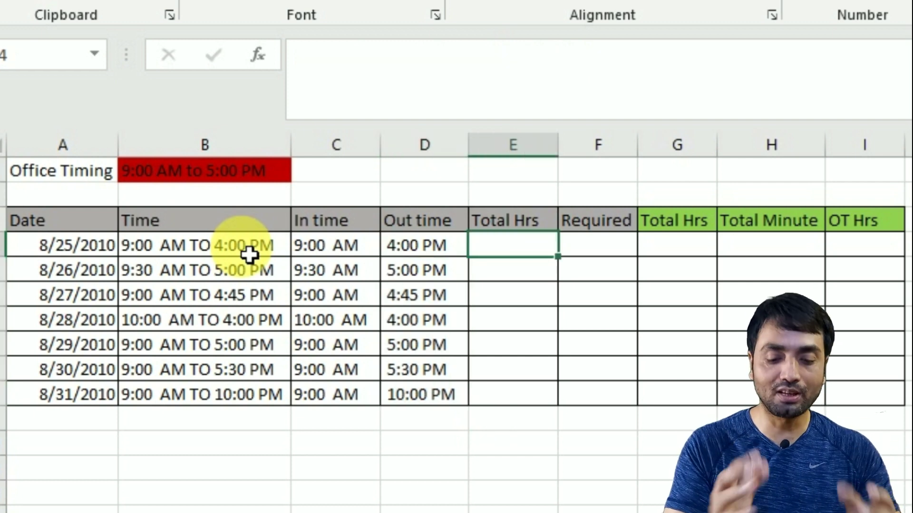
{"action": "type", "text": "="}
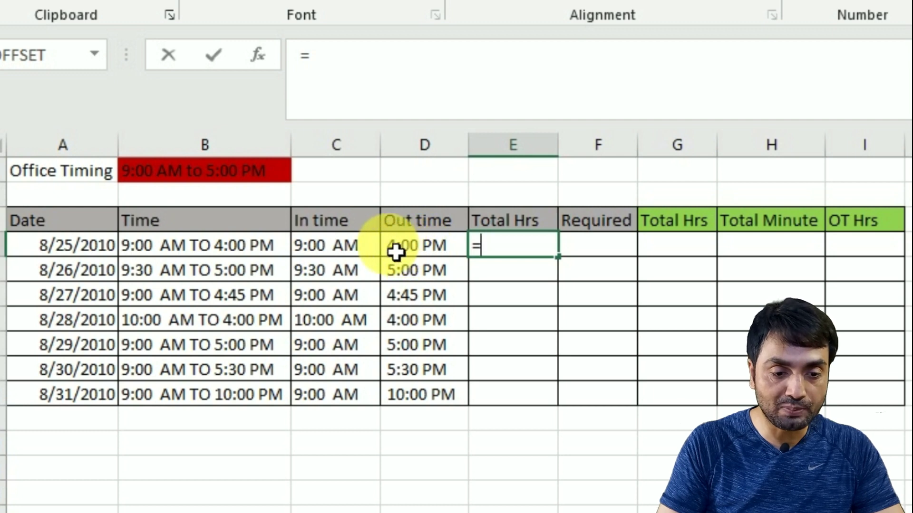
{"action": "type", "text": "TRIM("}
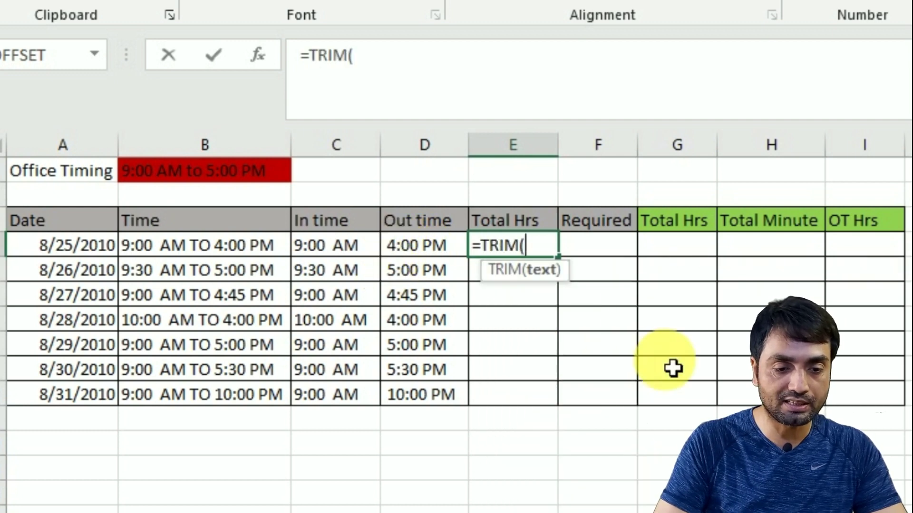
{"action": "left_click", "coordinate": [414, 257]}
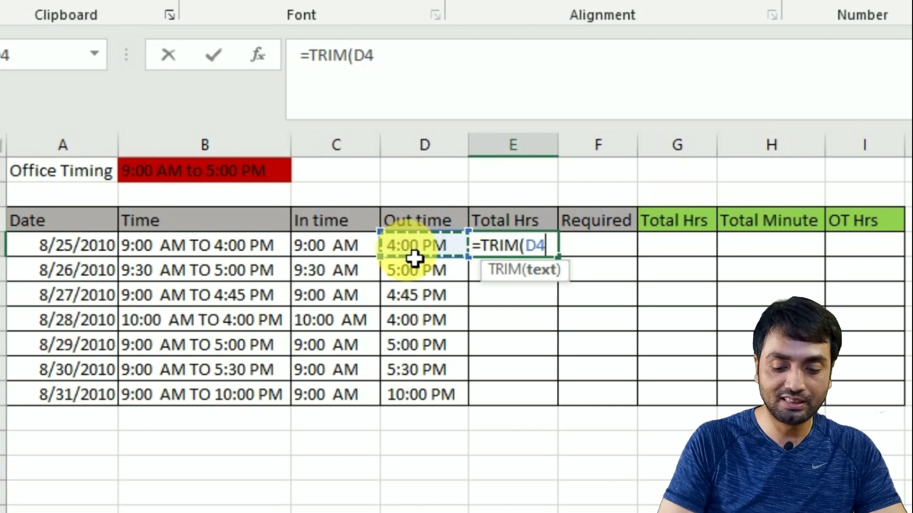
{"action": "type", "text": ")"}
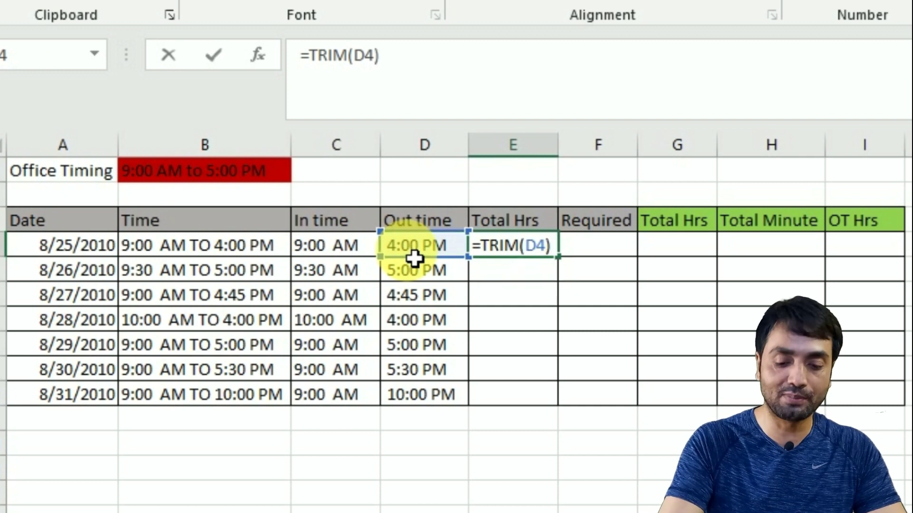
{"action": "type", "text": "-TRIM("}
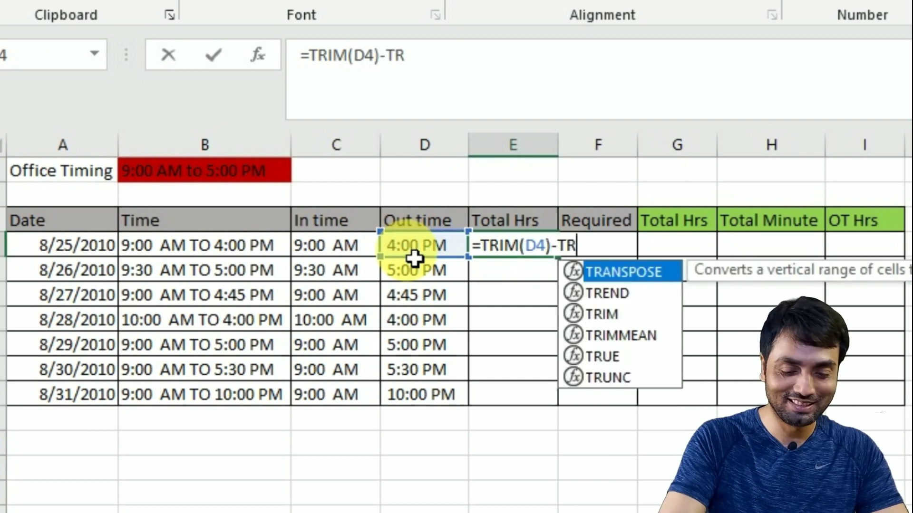
{"action": "left_click", "coordinate": [349, 256]}
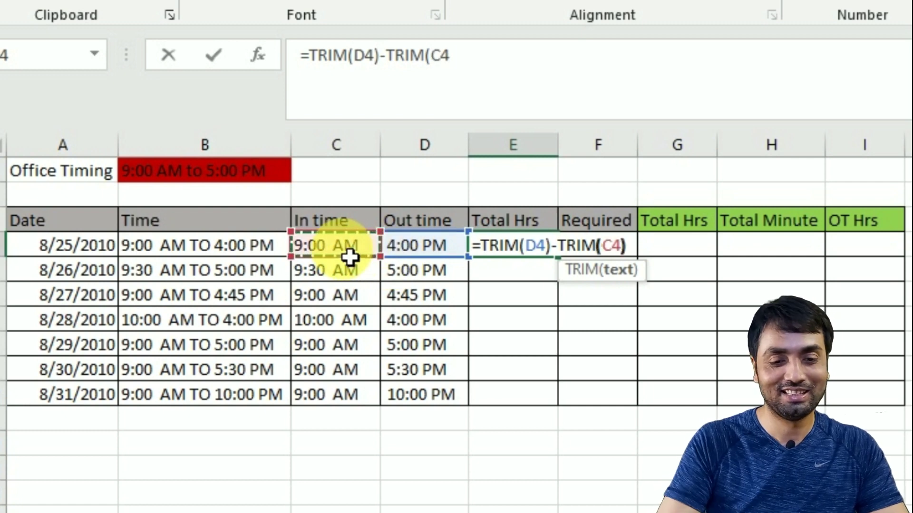
{"action": "key", "text": "ctrl+Return"}
Fill the hours-worked formula in column E down through the 8/31/2010 row
{"action": "key", "text": "shift+Down"}
{"action": "key", "text": "shift+Down"}
{"action": "key", "text": "shift+Down"}
{"action": "key", "text": "shift+Down"}
{"action": "key", "text": "shift+Down"}
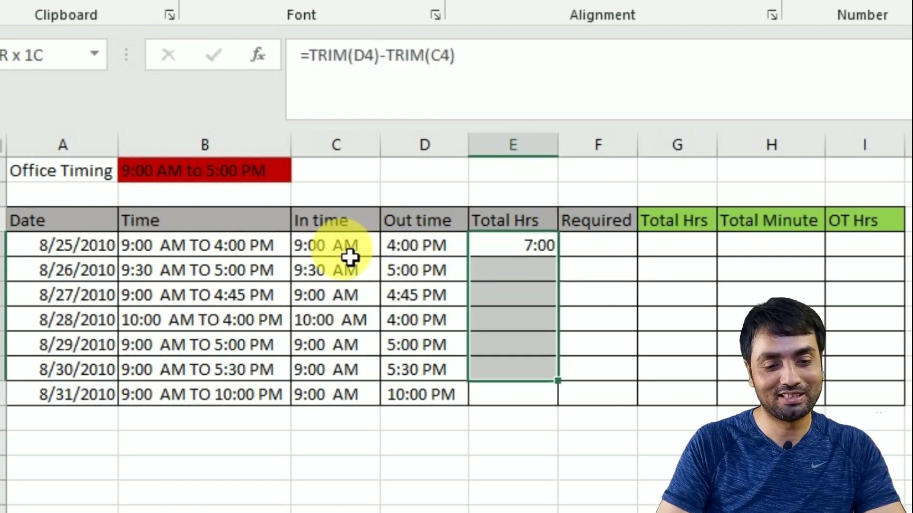
{"action": "key", "text": "shift+Down"}
{"action": "key", "text": "ctrl+d"}
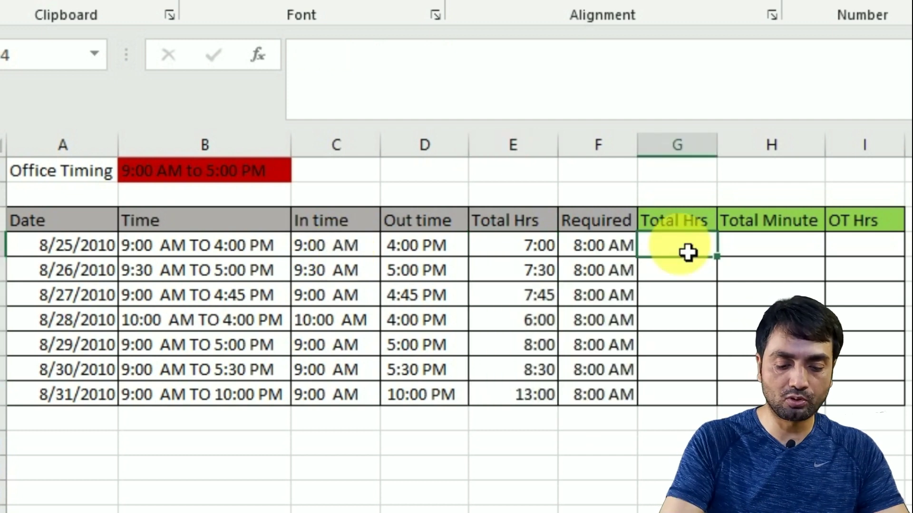
Enter =HOUR(E4) in the first cell of the green Total Hrs column to extract the whole hours
{"action": "type", "text": "=HOU"}
{"action": "key", "text": "Tab"}
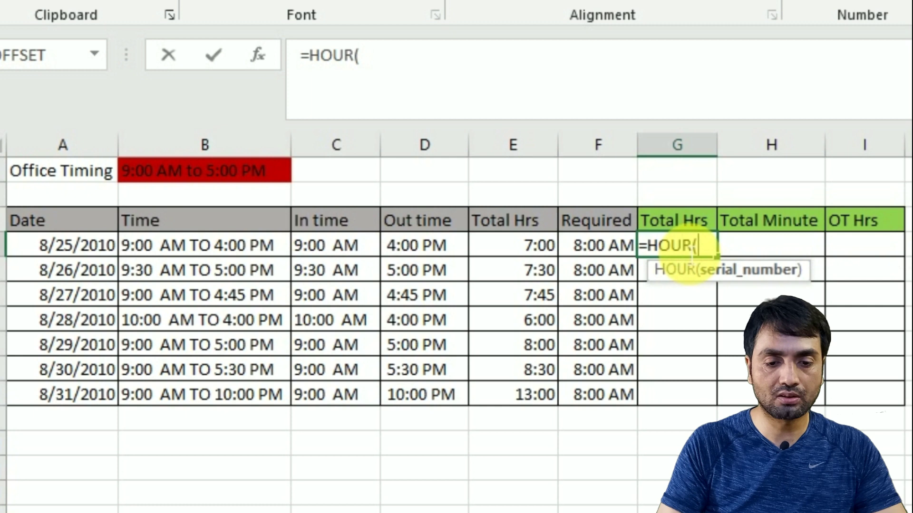
{"action": "left_click", "coordinate": [539, 246]}
{"action": "key", "text": "Return"}
Fill the HOUR formula in column G down through the 8/31/2010 row
{"action": "key", "text": "Up"}
{"action": "key", "text": "shift+Down"}
{"action": "key", "text": "shift+Down"}
{"action": "key", "text": "shift+Down"}
{"action": "key", "text": "shift+Down"}
{"action": "key", "text": "shift+Down"}
{"action": "key", "text": "shift+Down"}
{"action": "key", "text": "shift+Down"}
{"action": "key", "text": "shift+Down"}
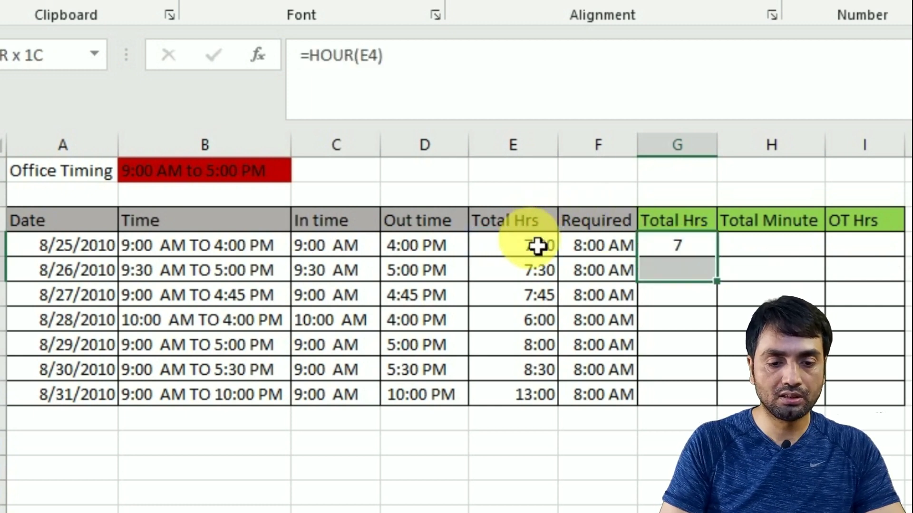
{"action": "key", "text": "shift+Up"}
{"action": "key", "text": "ctrl+d"}
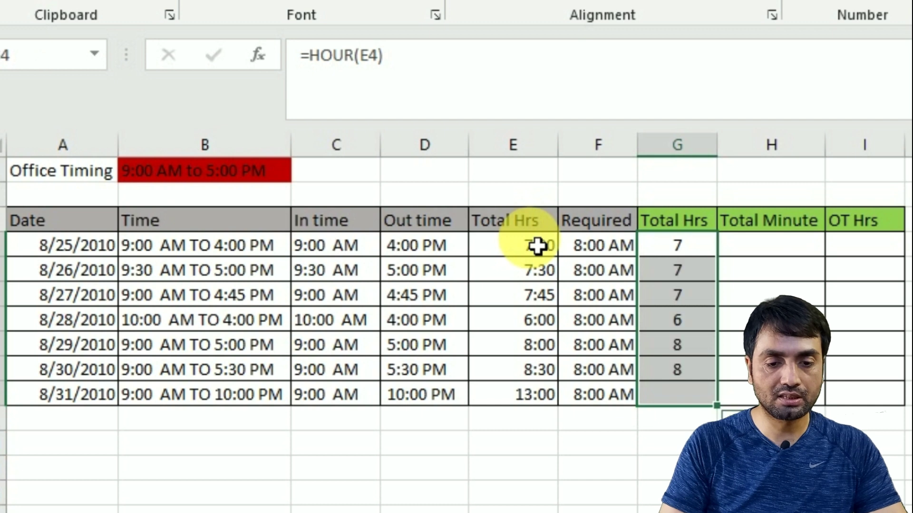
Enter =MINUTE(E4) in the first Total Minute cell to extract the minutes worked on 8/25/2010
{"action": "key", "text": "Right"}
{"action": "type", "text": "=MINUTE("}
{"action": "key", "text": "Left"}
{"action": "key", "text": "Left"}
{"action": "key", "text": "Left"}
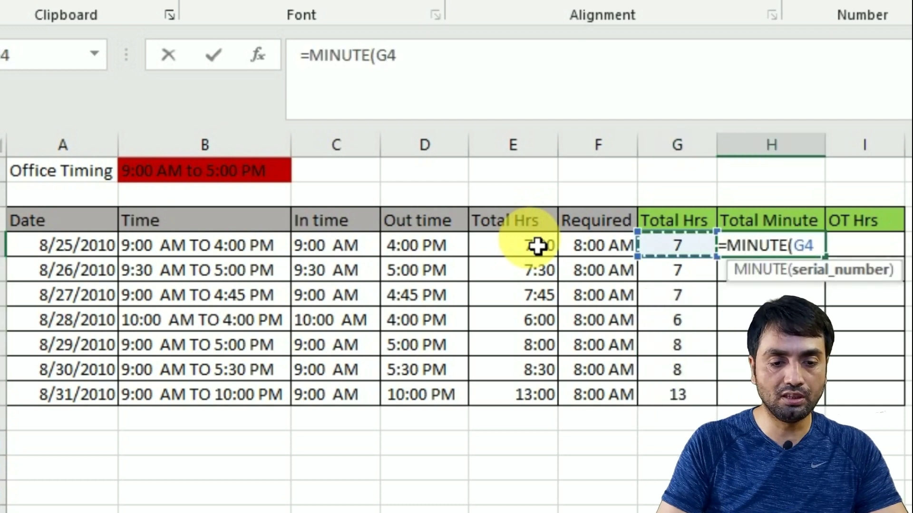
{"action": "key", "text": "Return"}
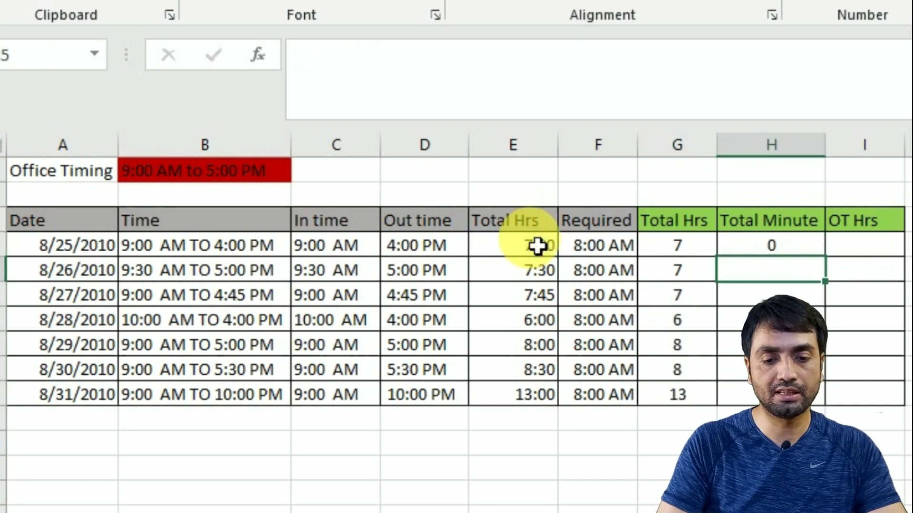
Fill the MINUTE formula in the Total Minute column down through the 8/31/2010 row
{"action": "key", "text": "Up"}
{"action": "key", "text": "shift+Down"}
{"action": "key", "text": "shift+Down"}
{"action": "key", "text": "shift+Down"}
{"action": "key", "text": "shift+Down"}
{"action": "key", "text": "shift+Down"}
{"action": "key", "text": "shift+Down"}
{"action": "key", "text": "shift+Down"}
{"action": "key", "text": "shift+Down"}
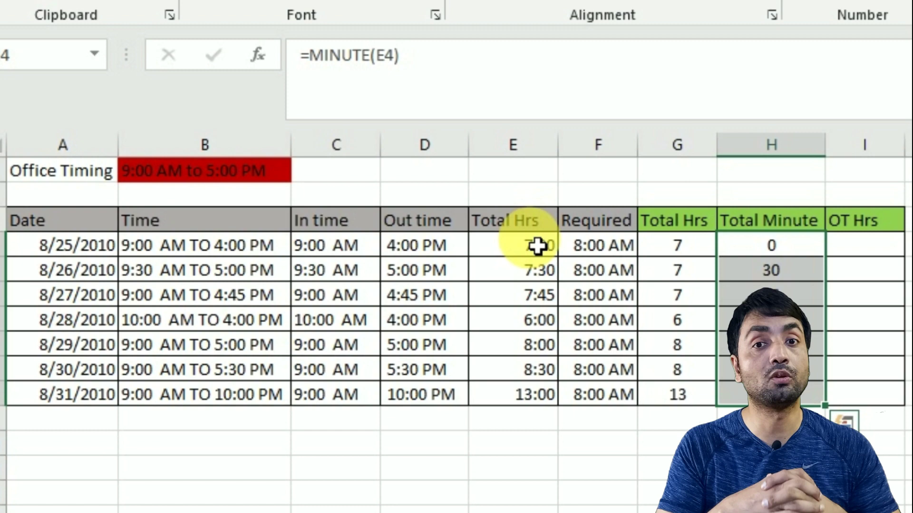
Enter =IF(F4>E4,"",E4-F4) in the first OT Hrs cell to calculate the overtime for 8/25/2010
{"action": "left_click", "coordinate": [864, 245]}
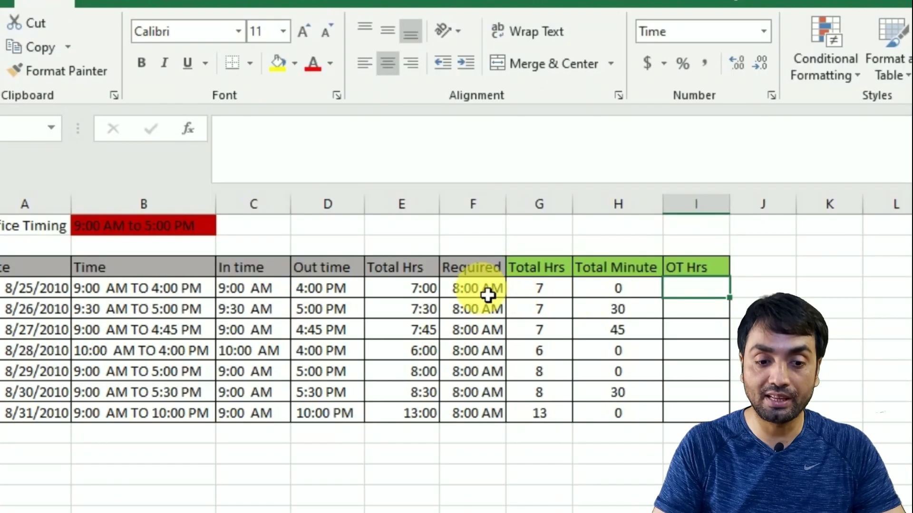
{"action": "type", "text": "=IF("}
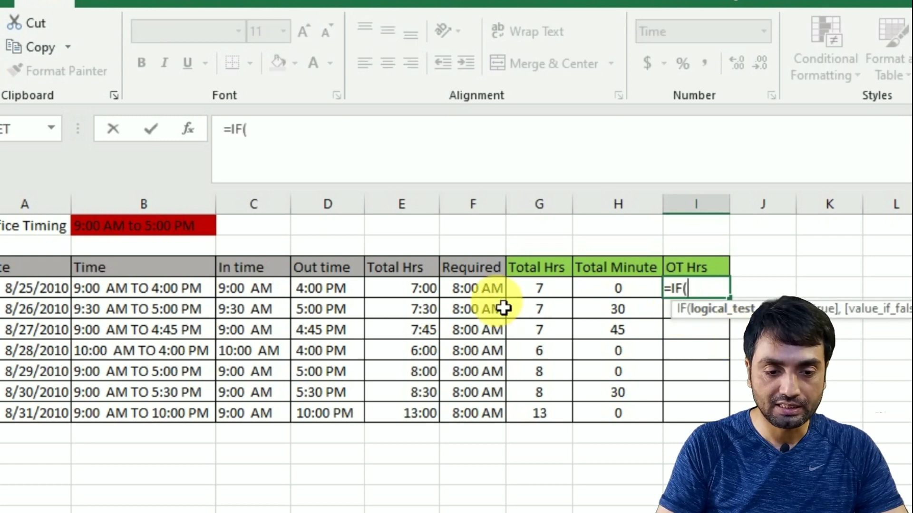
{"action": "left_click", "coordinate": [489, 294]}
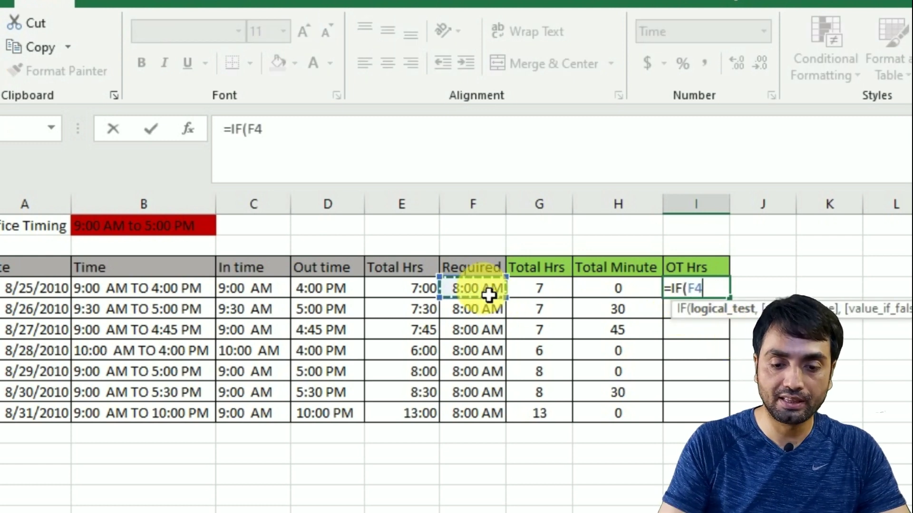
{"action": "type", "text": ">"}
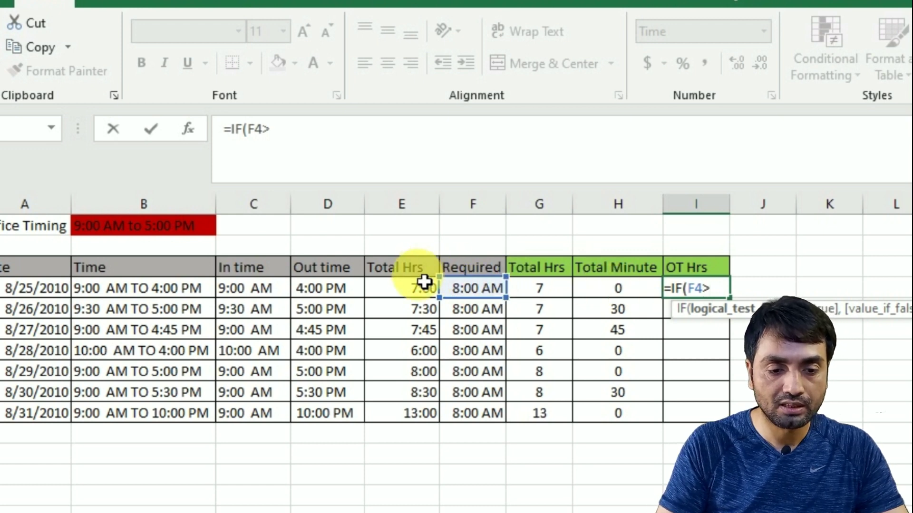
{"action": "left_click", "coordinate": [423, 292]}
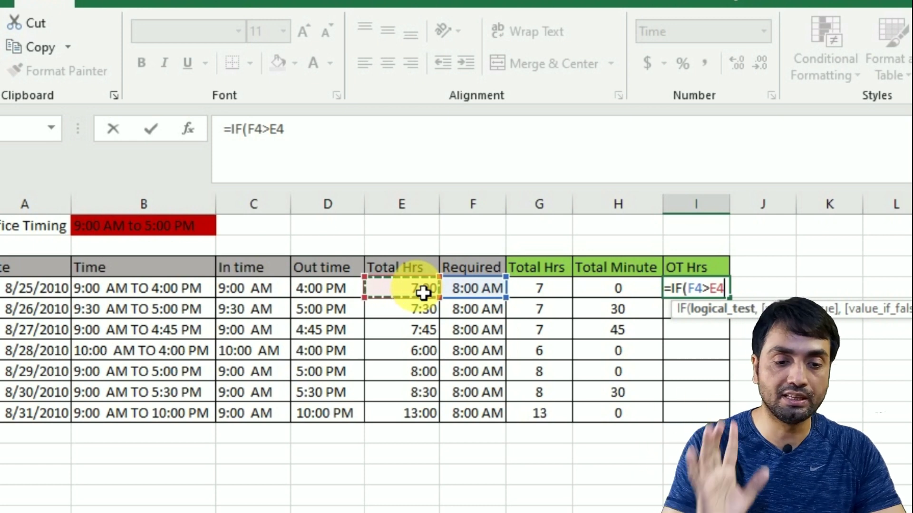
{"action": "type", "text": ",\"\","}
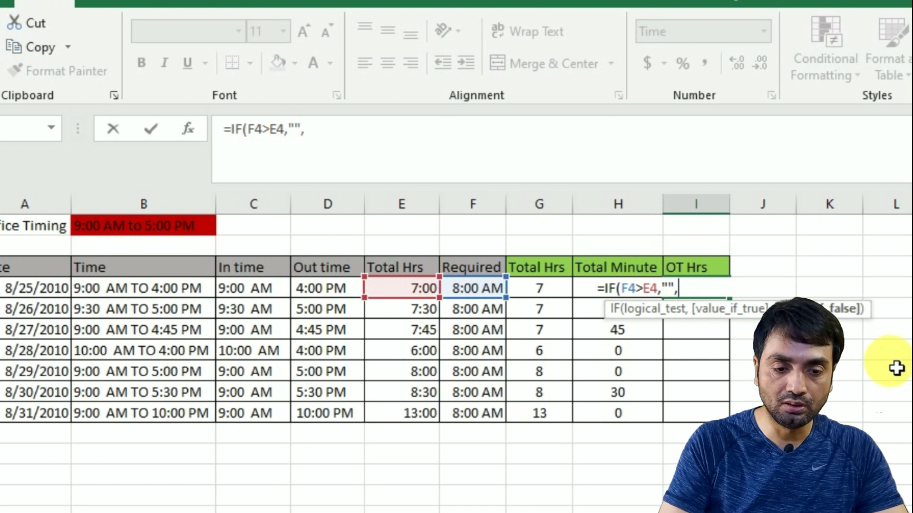
{"action": "left_click", "coordinate": [404, 292]}
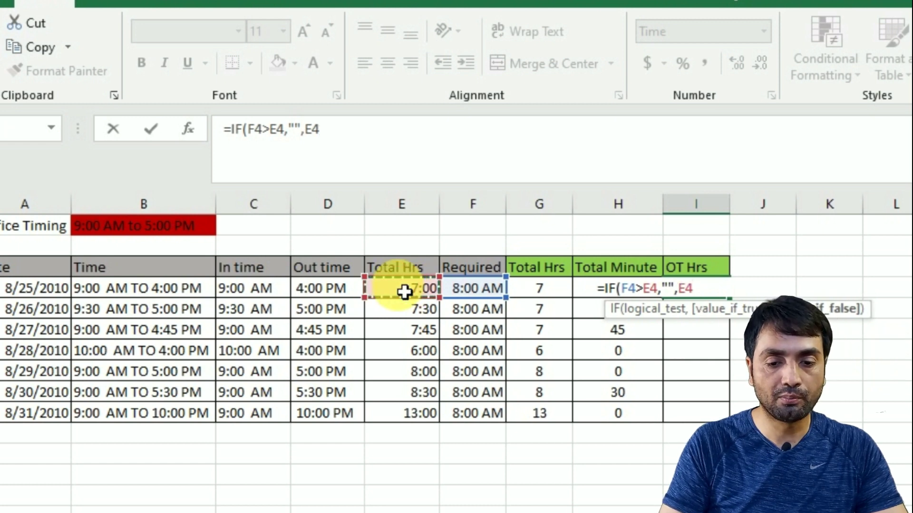
{"action": "type", "text": "-"}
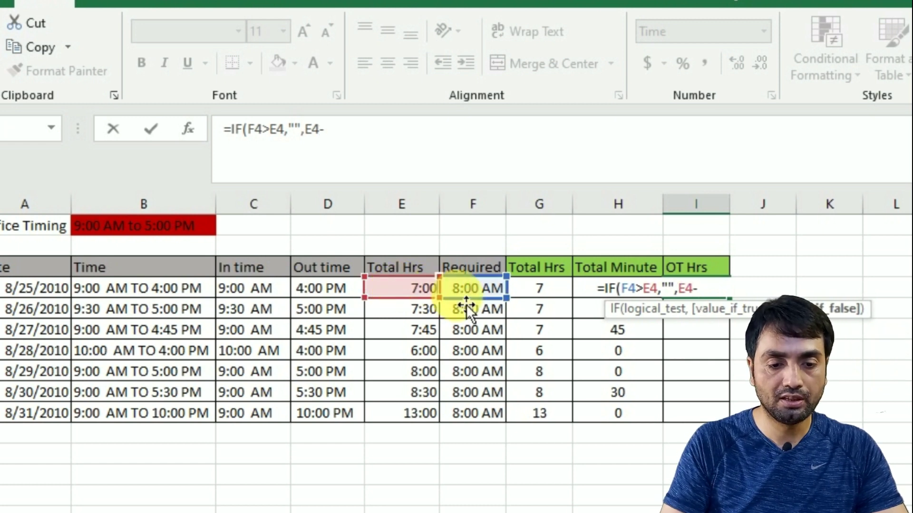
{"action": "left_click", "coordinate": [482, 299]}
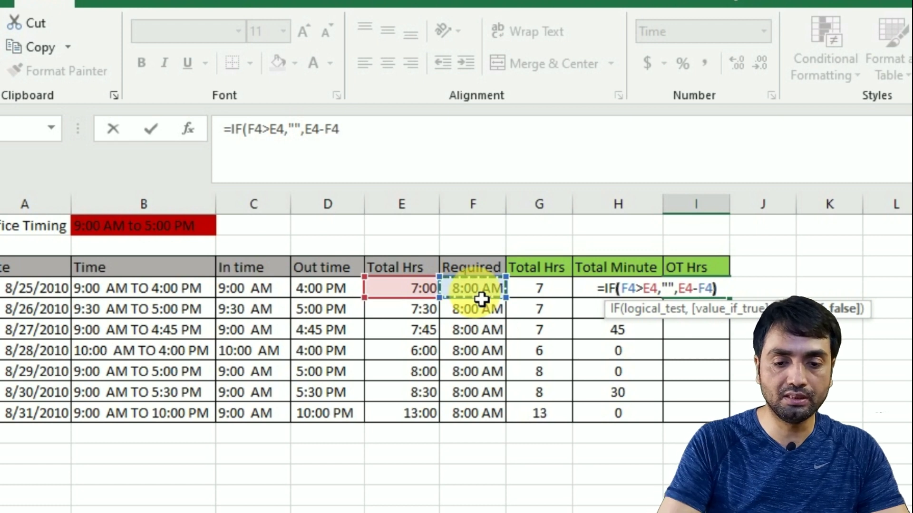
{"action": "key", "text": "ctrl+Return"}
Fill the overtime formula in the OT Hrs column down through the 8/31/2010 row
{"action": "key", "text": "shift+Down"}
{"action": "key", "text": "shift+Down"}
{"action": "key", "text": "shift+Down"}
{"action": "key", "text": "shift+Down"}
{"action": "key", "text": "shift+Down"}
{"action": "key", "text": "shift+Down"}
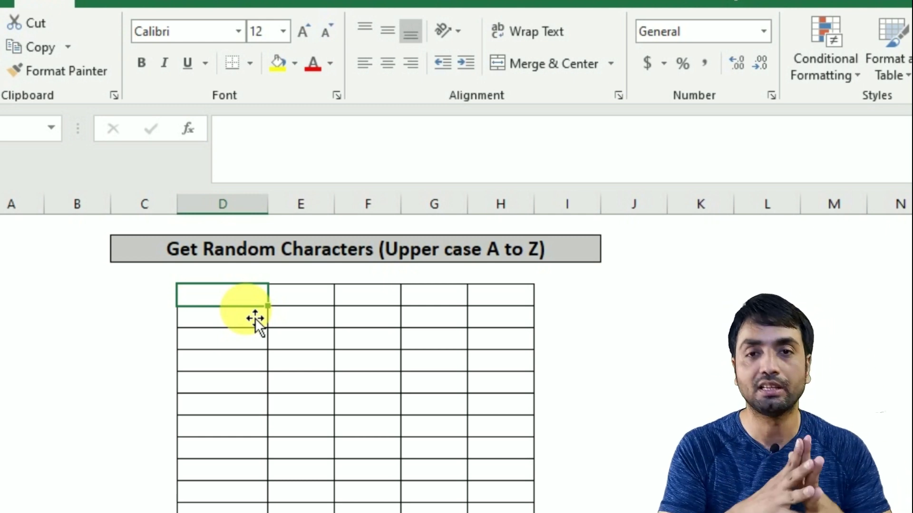
{"action": "left_click", "coordinate": [698, 291]}
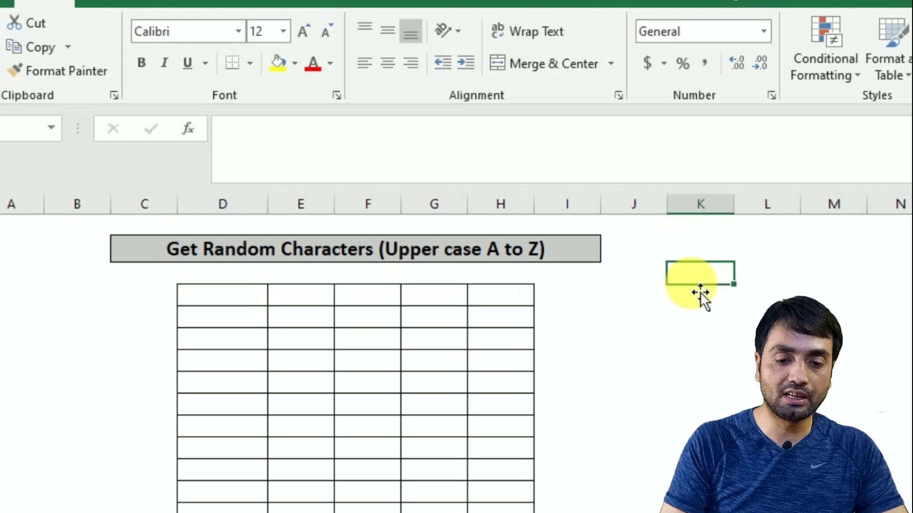
{"action": "left_click", "coordinate": [620, 318]}
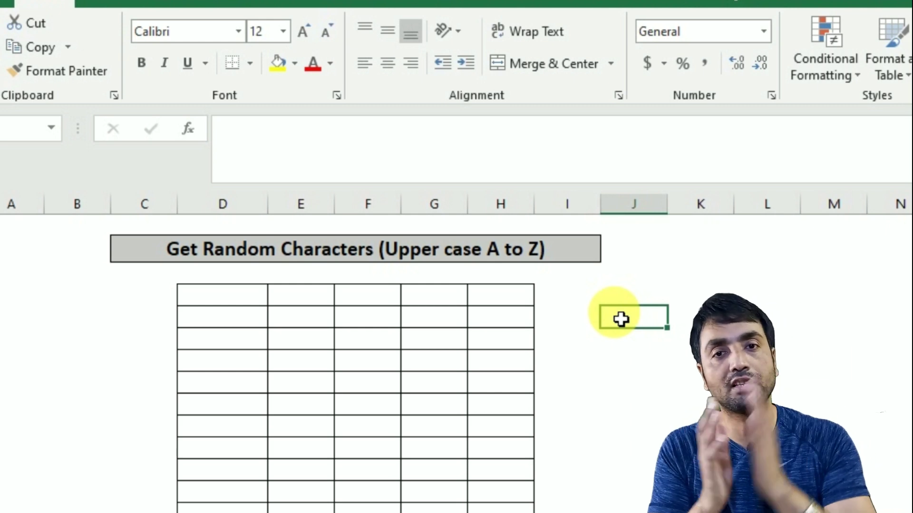
{"action": "left_click", "coordinate": [751, 280]}
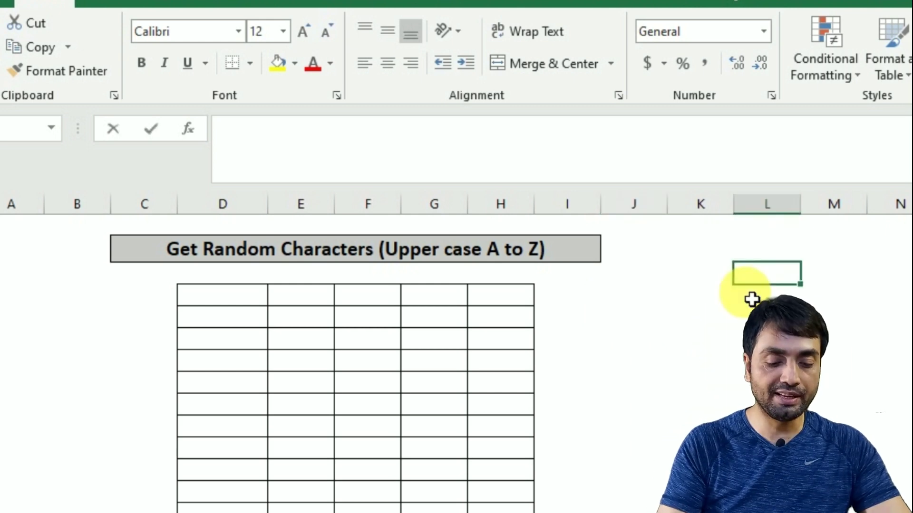
{"action": "type", "text": "ASCII"}
{"action": "key", "text": "ctrl+Return"}
{"action": "key", "text": "Escape"}
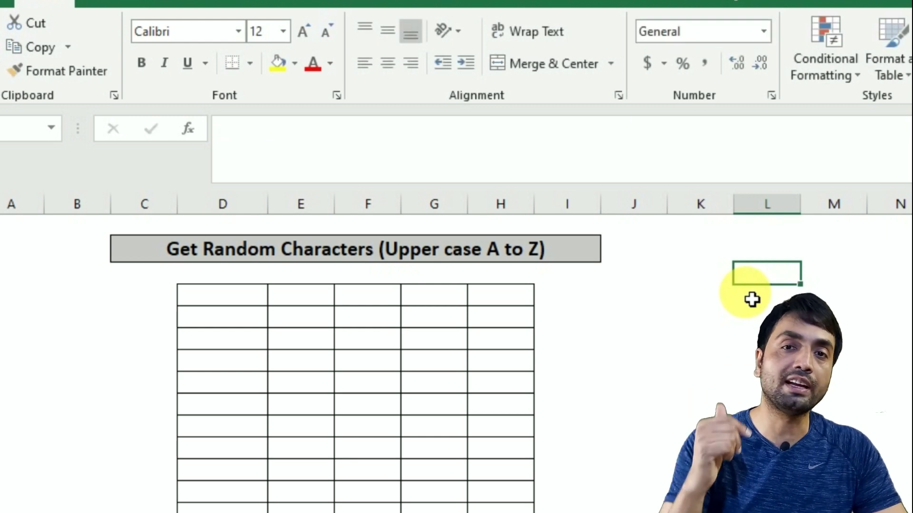
Note the character code range beside the grid by entering 65, TO 90 and A TO Z in adjacent cells of columns L, M and N
{"action": "type", "text": "65"}
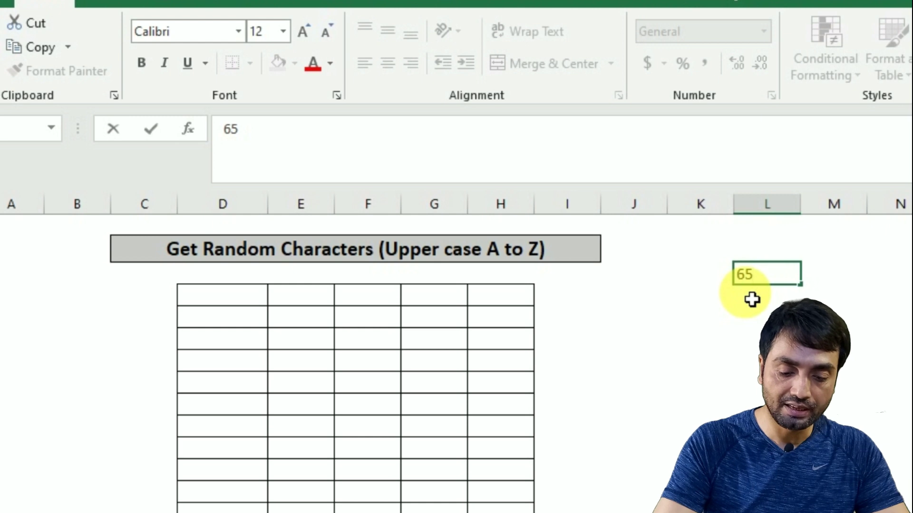
{"action": "key", "text": "Return"}
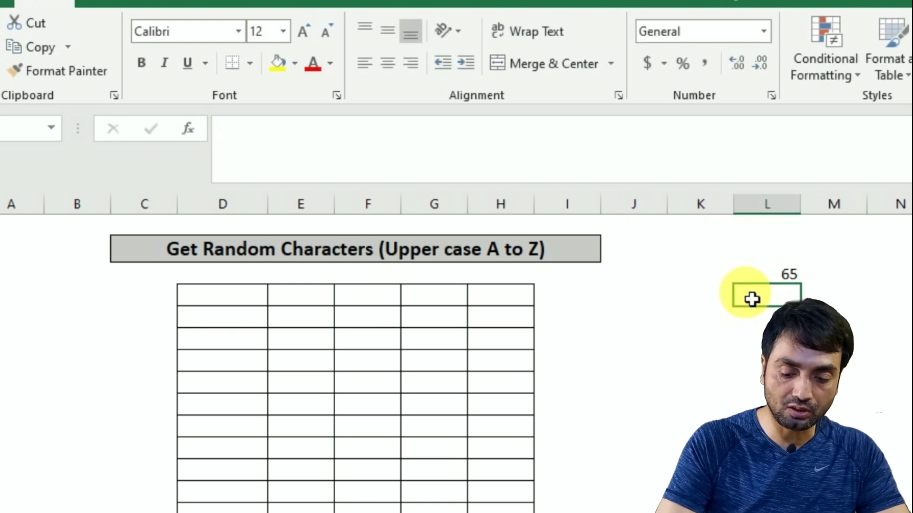
{"action": "key", "text": "Up"}
{"action": "key", "text": "Right"}
{"action": "type", "text": "T"}
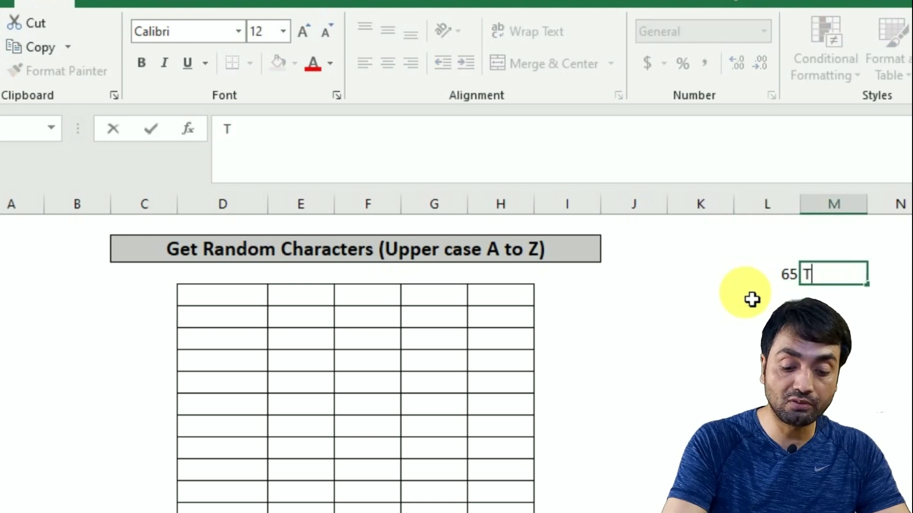
{"action": "type", "text": "O 90"}
{"action": "key", "text": "Return"}
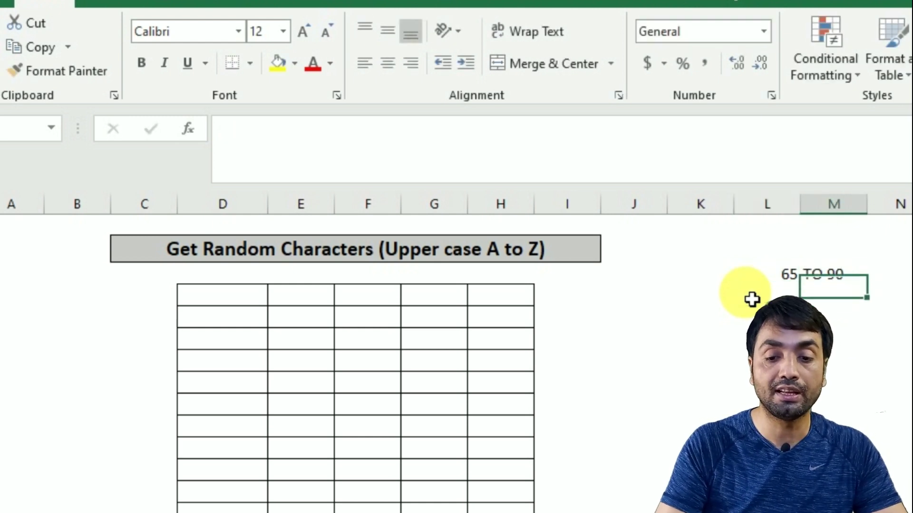
{"action": "key", "text": "Up"}
{"action": "key", "text": "Right"}
{"action": "type", "text": "A TO Z"}
{"action": "key", "text": "Return"}
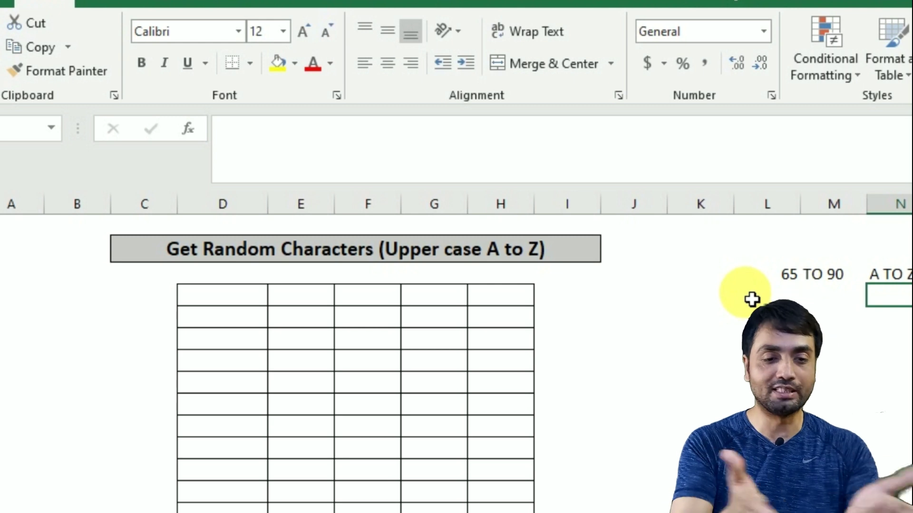
Enter =CHAR(RANDBETWEEN(65,90)) in all cells of the bordered grid in columns D to H to generate random uppercase letters
{"action": "left_click", "coordinate": [232, 301]}
{"action": "key", "text": "shift+Right"}
{"action": "key", "text": "shift+Right"}
{"action": "key", "text": "shift+Right"}
{"action": "key", "text": "shift+Right"}
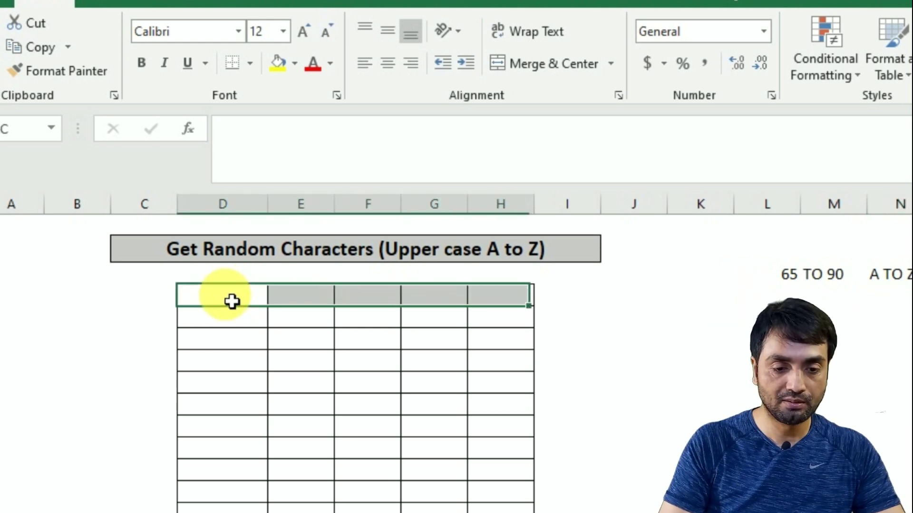
{"action": "key", "text": "shift+Down"}
{"action": "key", "text": "shift+Down"}
{"action": "key", "text": "shift+Down"}
{"action": "key", "text": "shift+Down"}
{"action": "key", "text": "shift+Down"}
{"action": "key", "text": "shift+Down"}
{"action": "key", "text": "shift+Down"}
{"action": "key", "text": "shift+Down"}
{"action": "key", "text": "shift+Down"}
{"action": "key", "text": "shift+Down"}
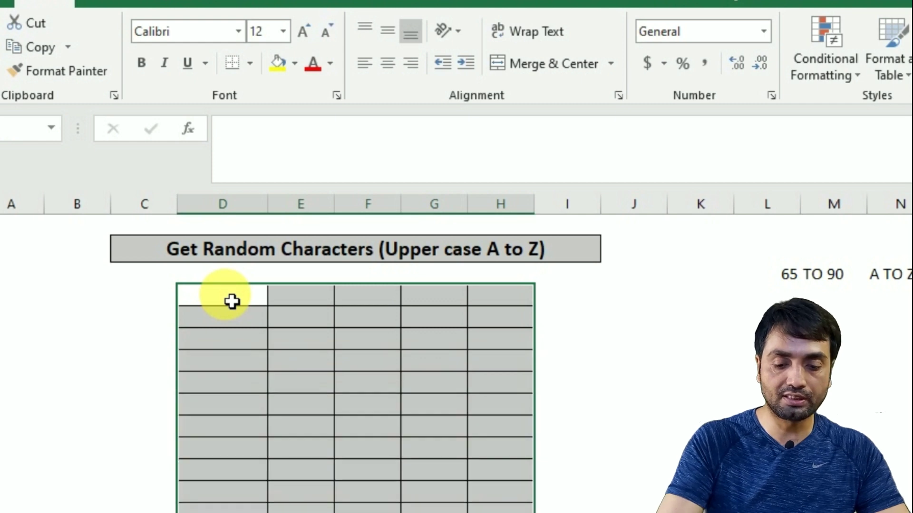
{"action": "type", "text": "=CHAR("}
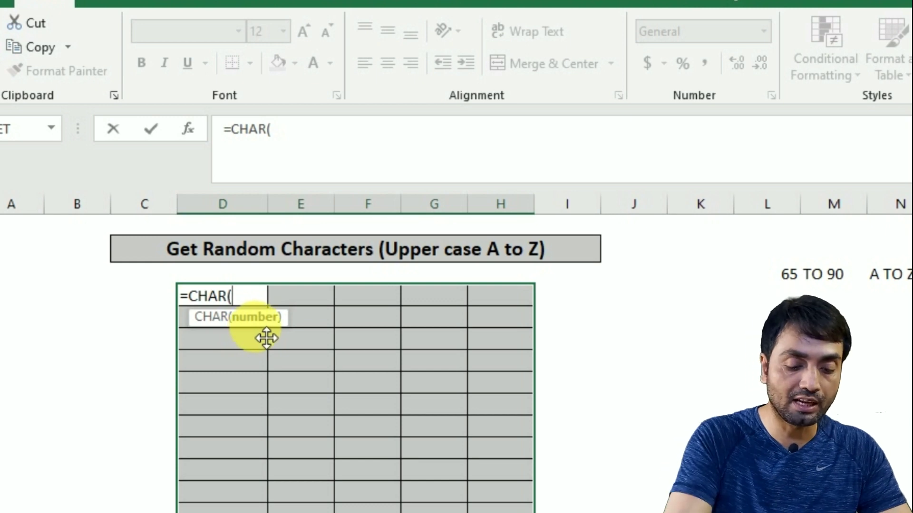
{"action": "type", "text": "RAND"}
{"action": "key", "text": "Down"}
{"action": "key", "text": "Tab"}
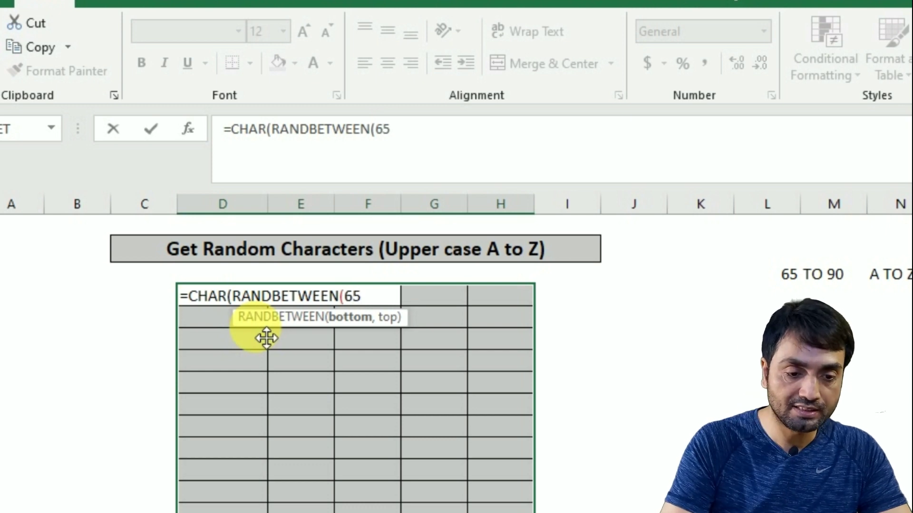
{"action": "type", "text": ",90))"}
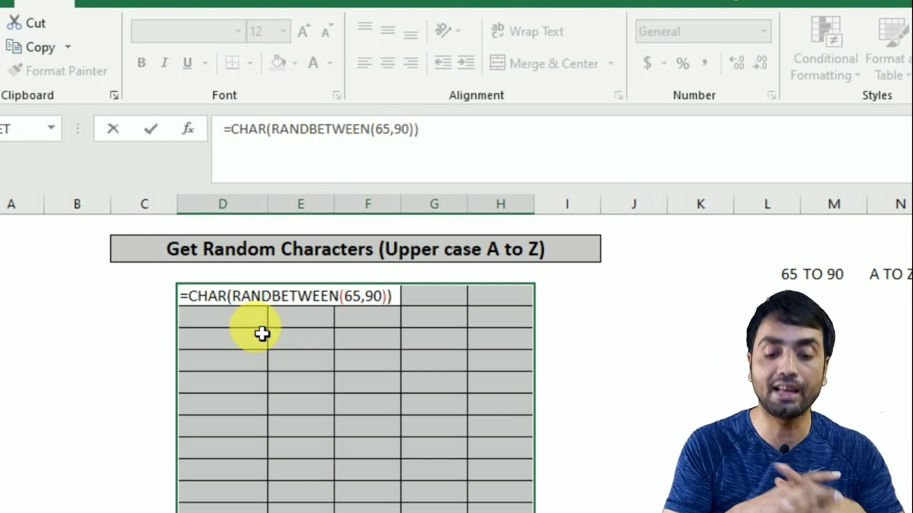
{"action": "key", "text": "ctrl+Return"}
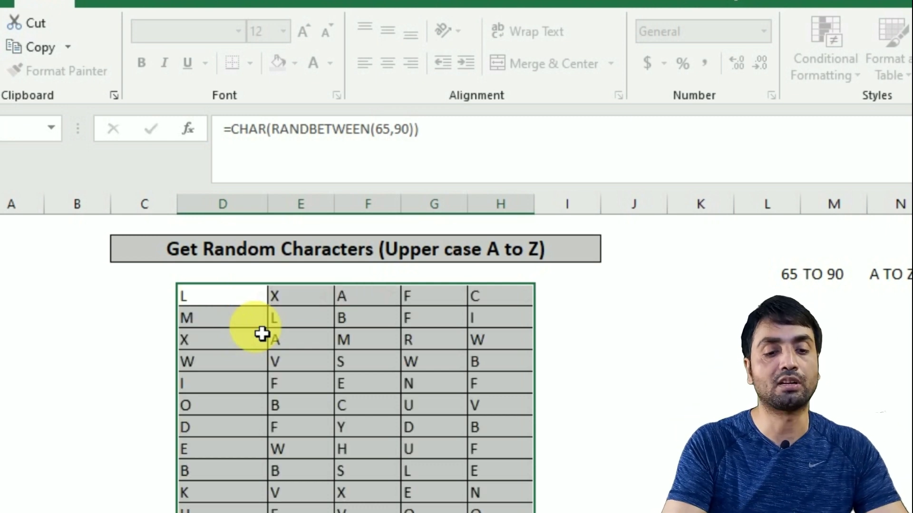